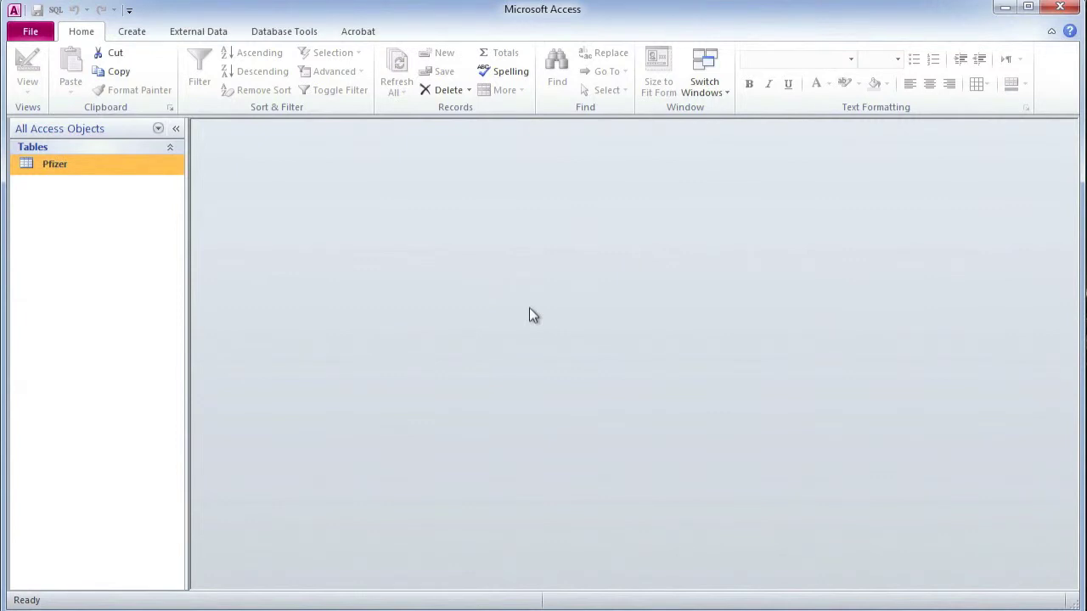
# Open the Pfizer table in datasheet view and maximize its window
pyautogui.doubleClick(128, 168)
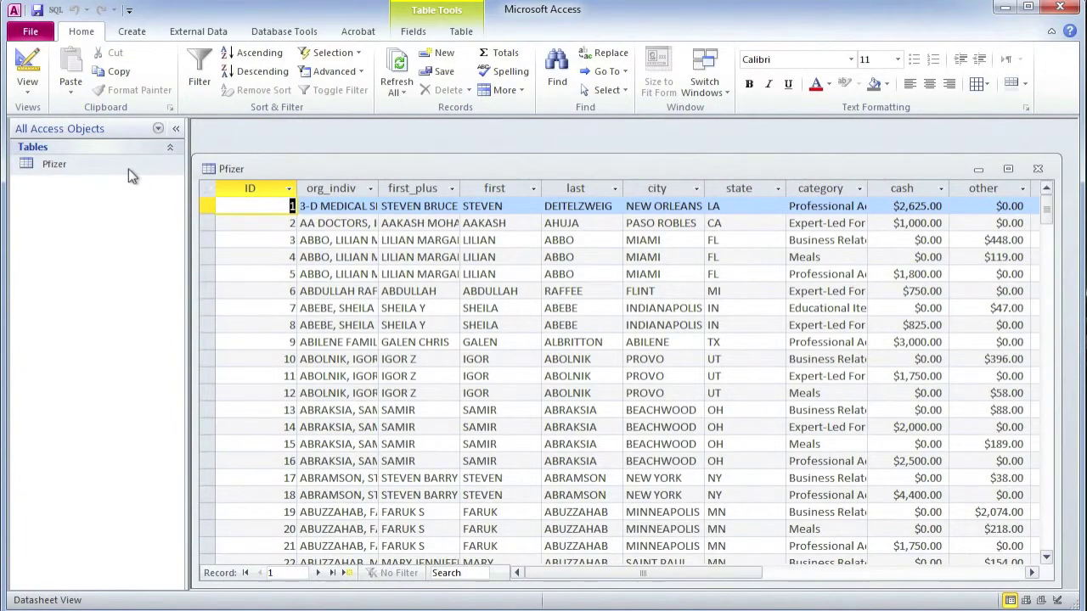
pyautogui.click(1008, 169)
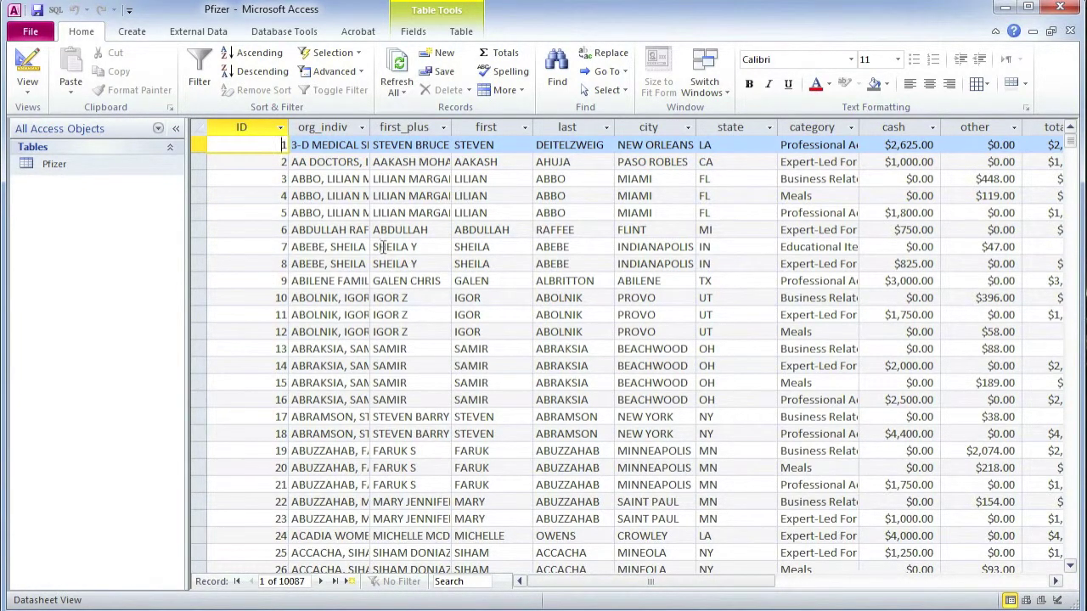
# Create a new query in design view with the Pfizer table as its source
pyautogui.click(136, 34)
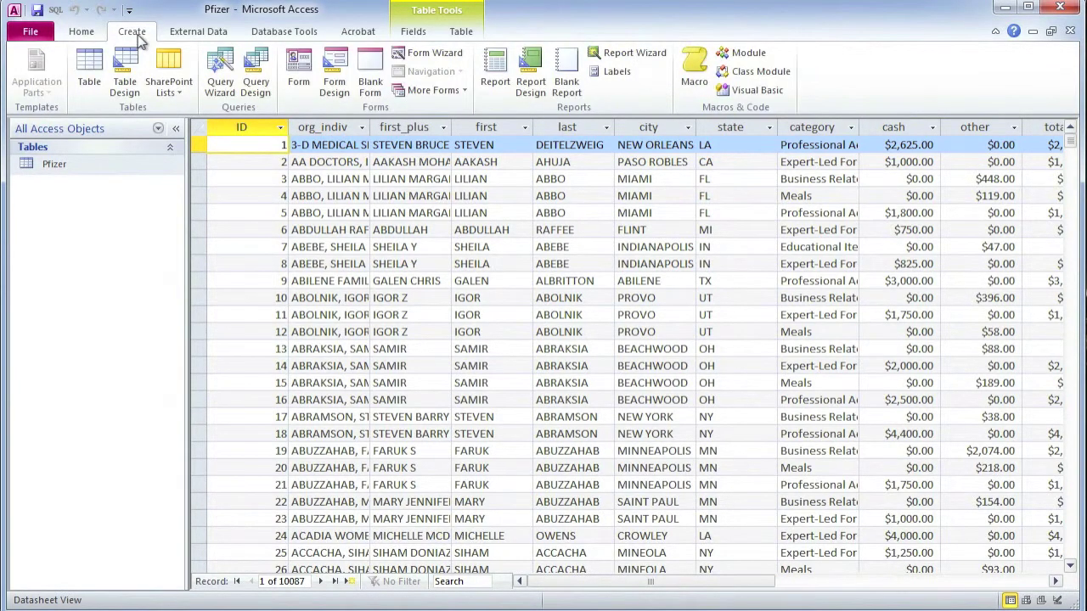
pyautogui.click(256, 82)
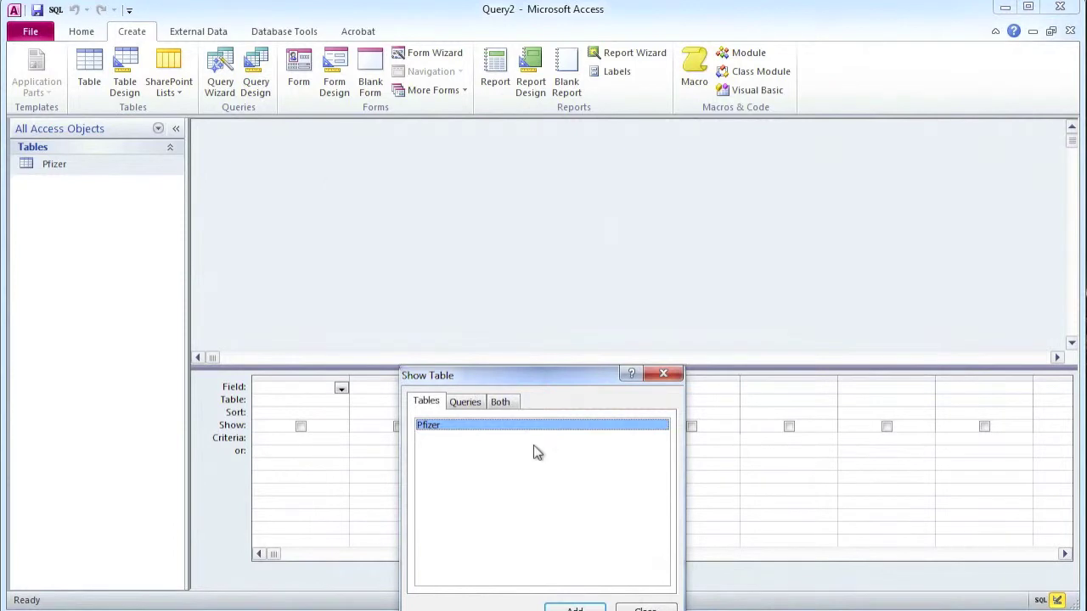
pyautogui.moveTo(531, 381); pyautogui.dragTo(649, 230)
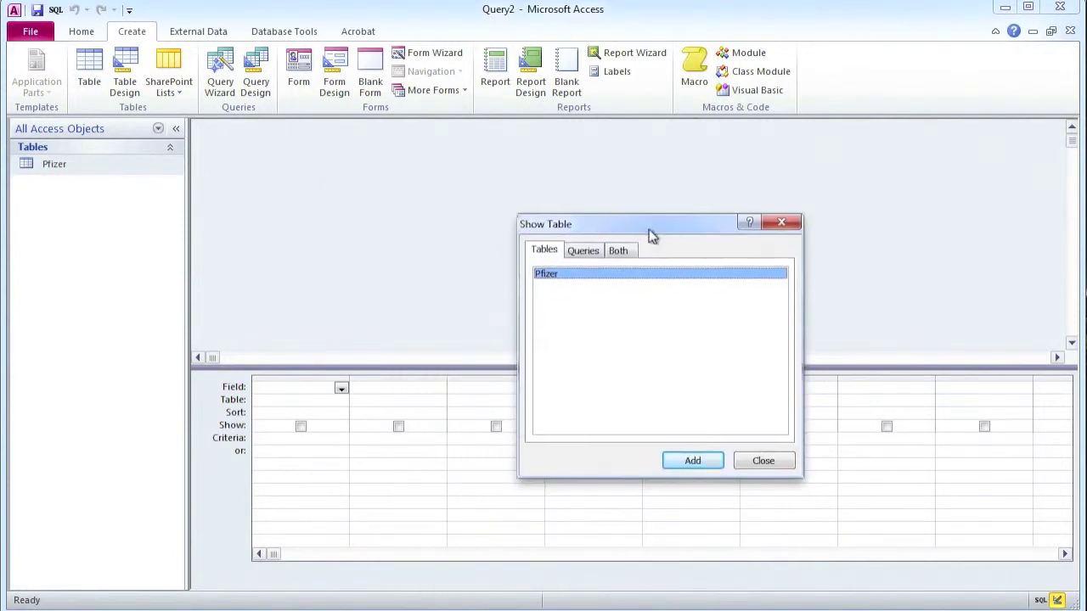
pyautogui.click(699, 459)
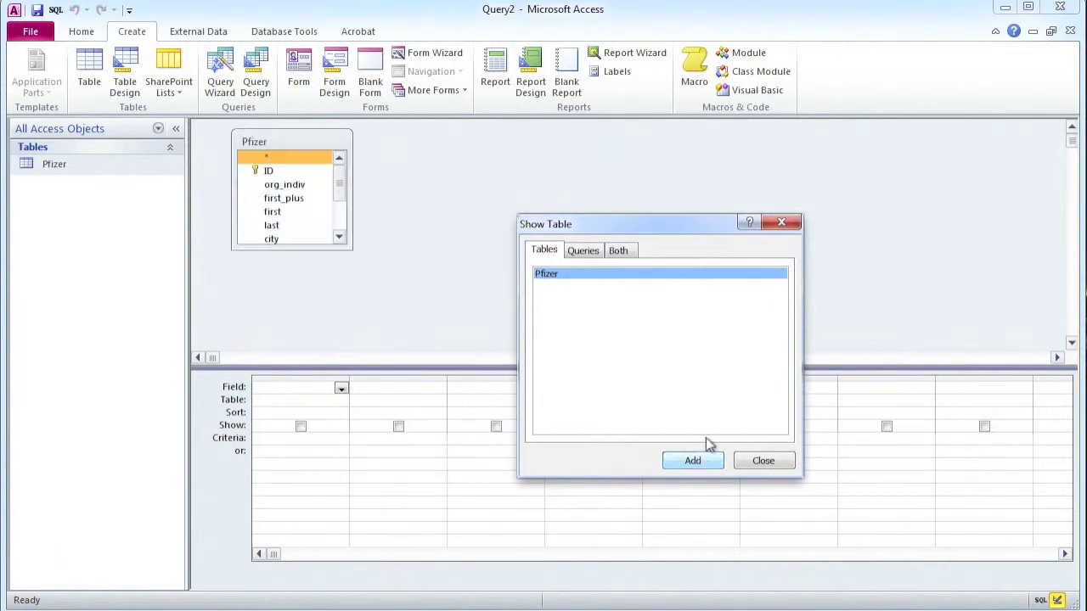
pyautogui.click(782, 224)
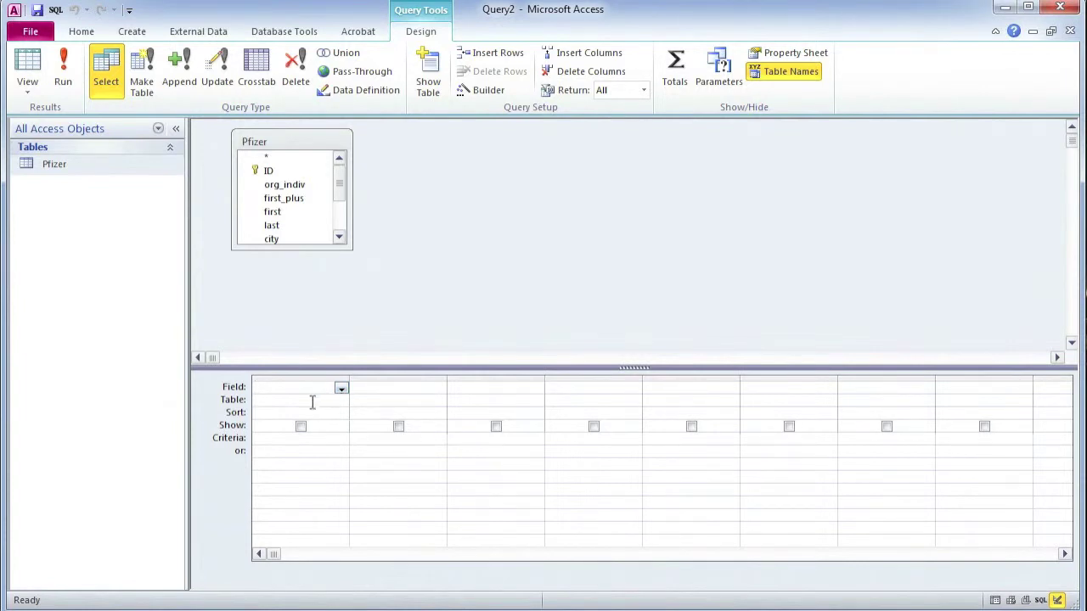
# Add the first_plus, last, city, state, category and total fields to the query grid, in that order
pyautogui.click(341, 389)
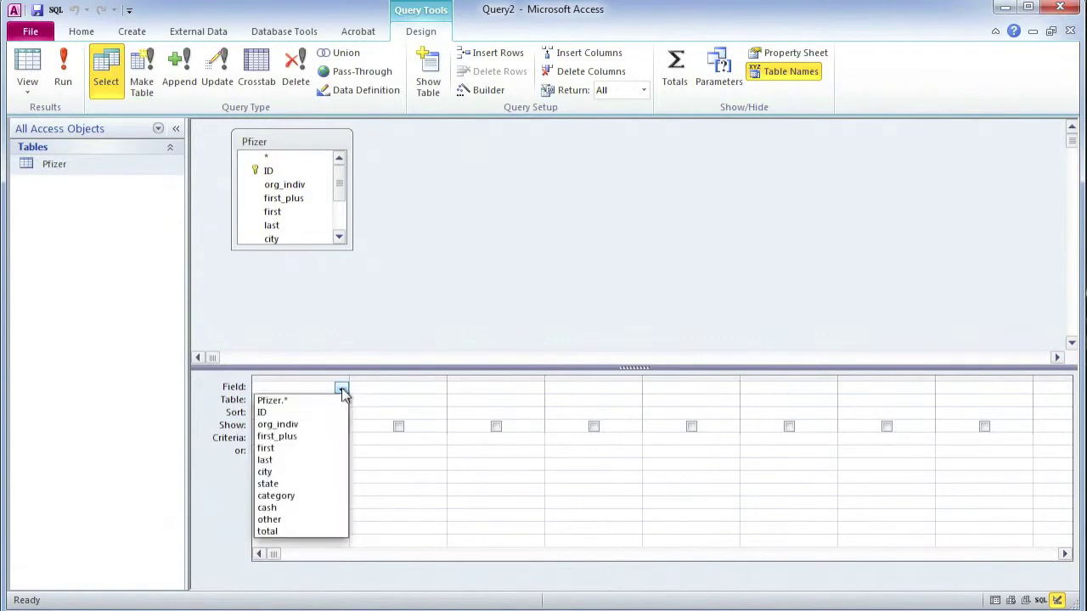
pyautogui.click(306, 437)
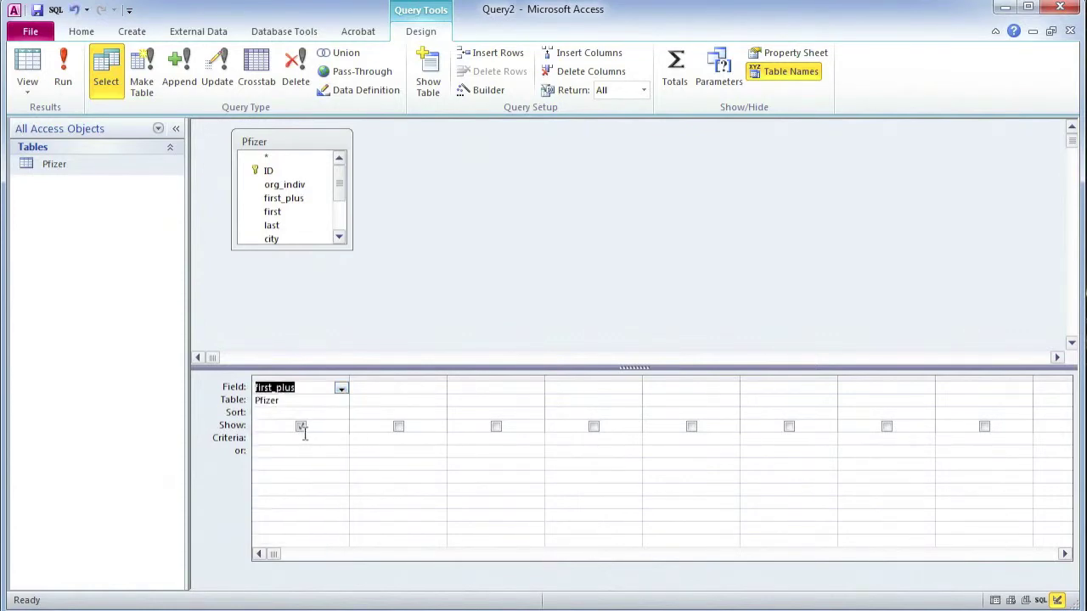
pyautogui.click(443, 388)
pyautogui.click(367, 459)
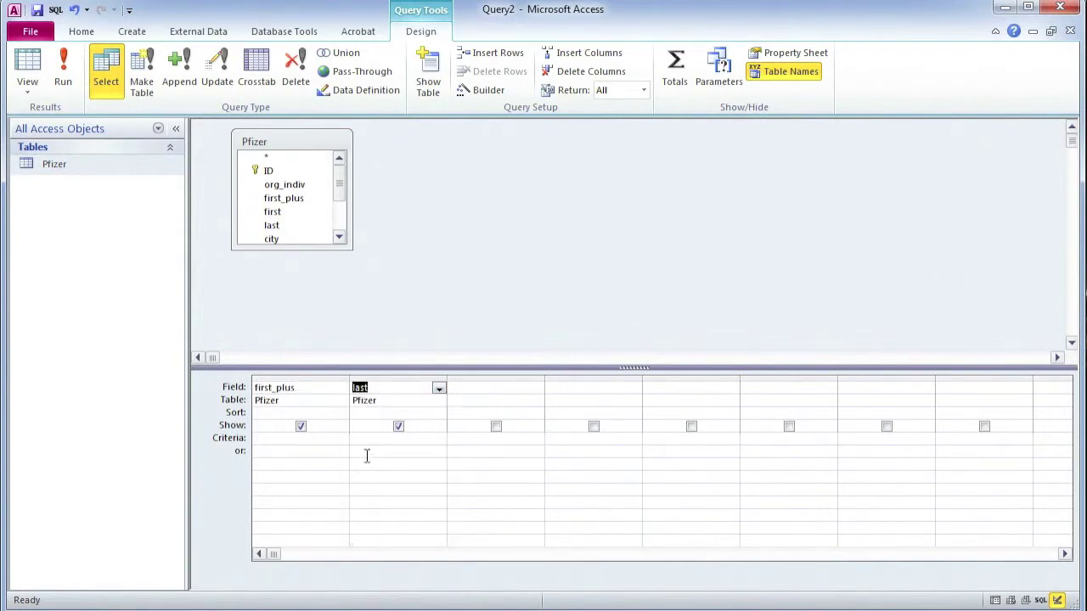
pyautogui.click(536, 388)
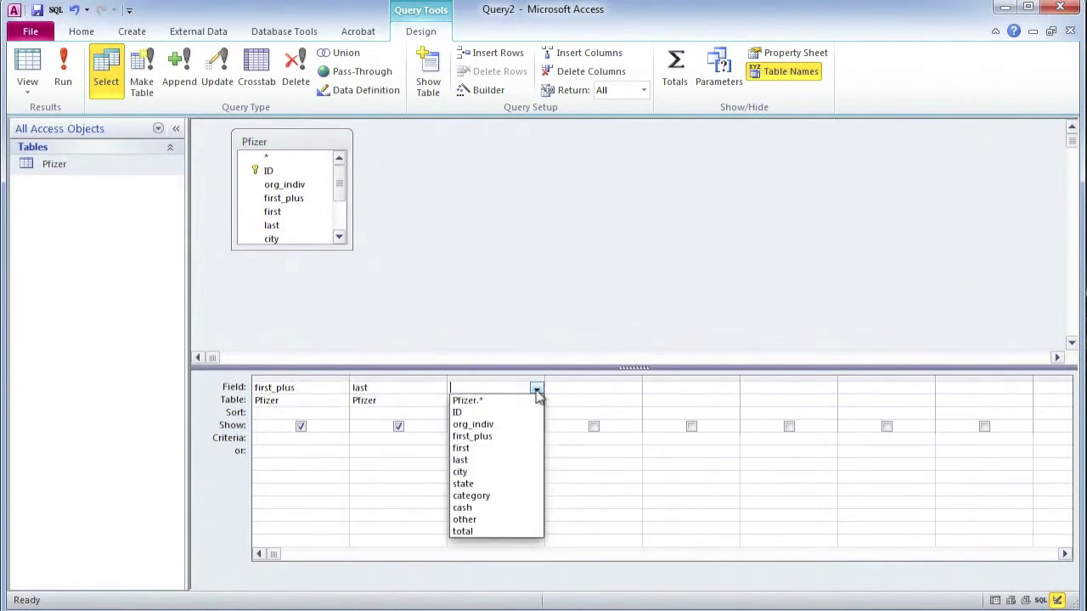
pyautogui.click(463, 471)
pyautogui.click(635, 388)
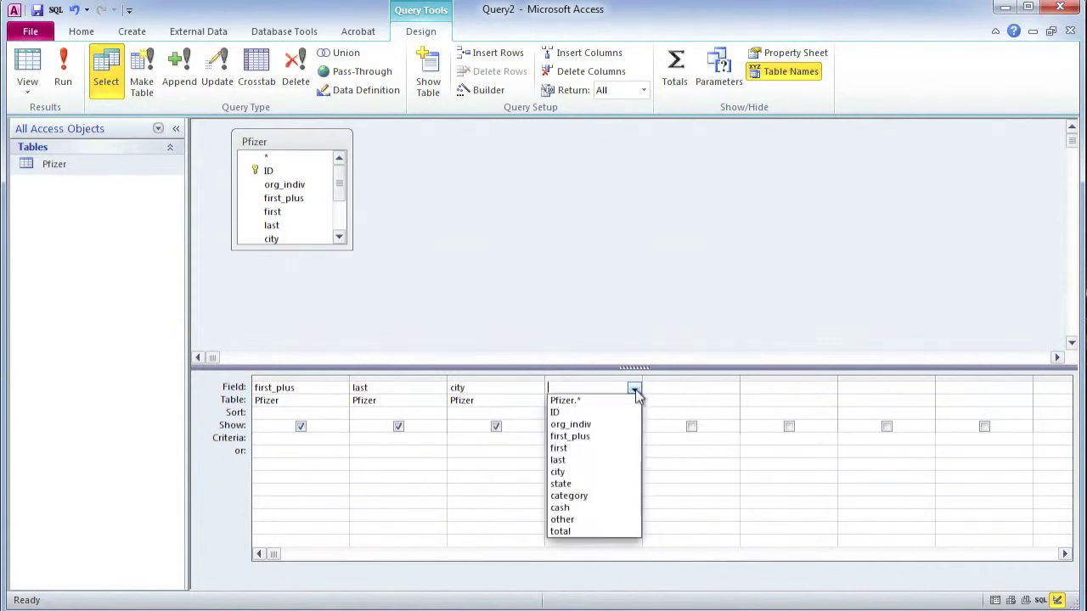
pyautogui.click(561, 484)
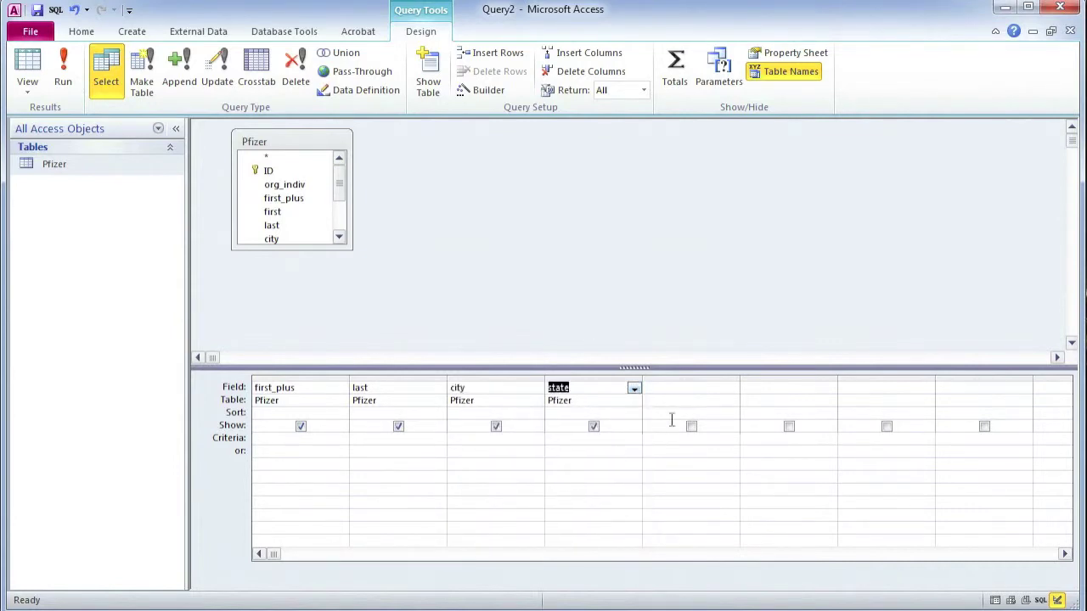
pyautogui.click(734, 389)
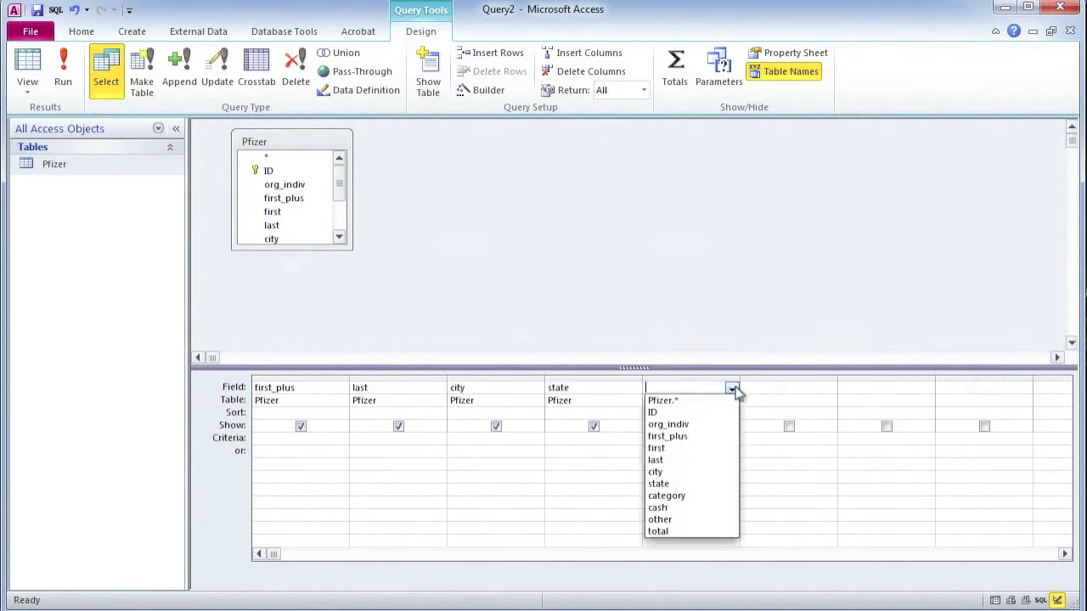
pyautogui.click(686, 496)
pyautogui.click(830, 389)
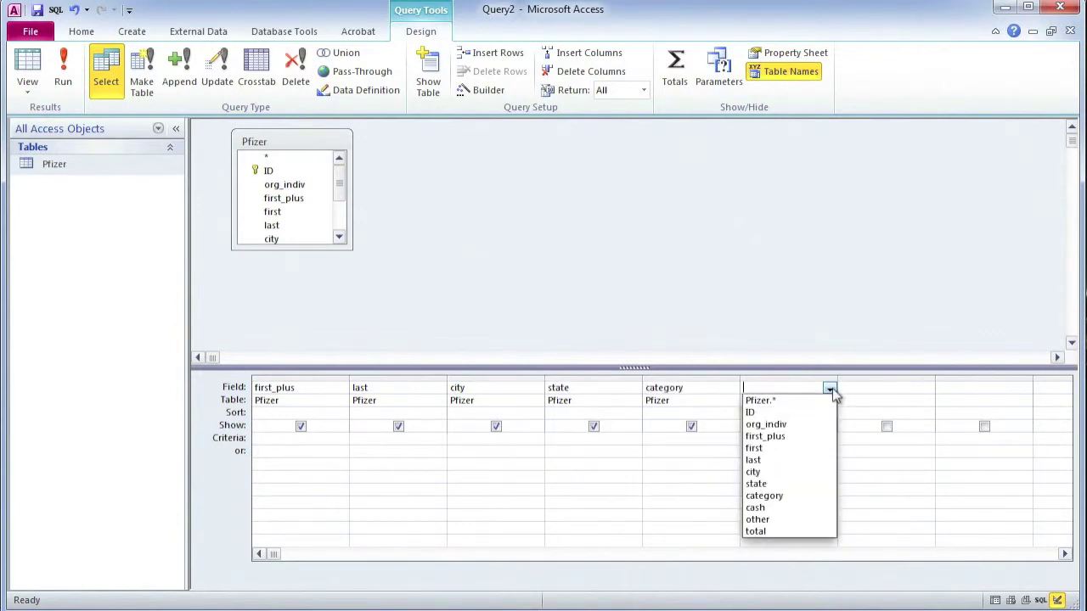
pyautogui.click(762, 531)
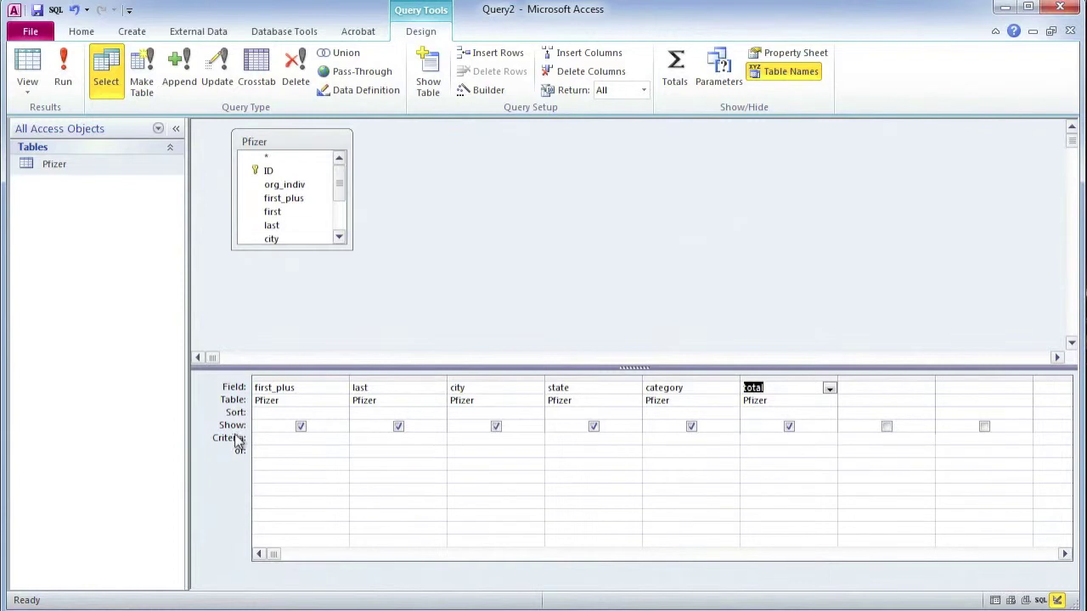
# Set the query criteria to "CA" for state, Like "Expert*" for category and >=10000 for total
pyautogui.click(557, 438)
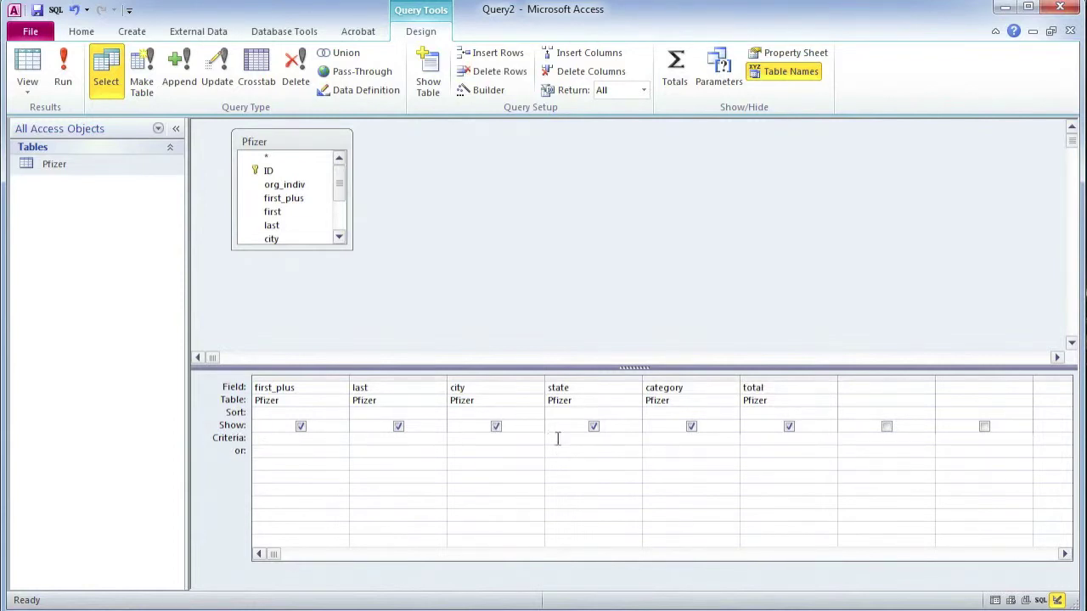
pyautogui.write('CA')
pyautogui.press('Tab')
pyautogui.write('Like ')
pyautogui.write('Expert*')
pyautogui.click(756, 441)
pyautogui.write('>=10000')
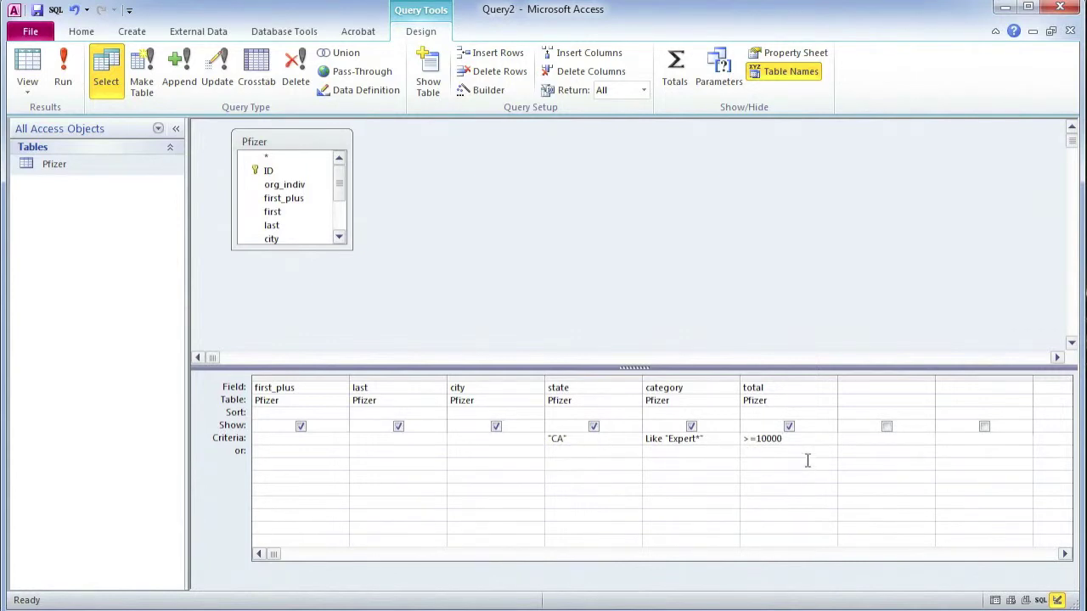
# Sort the query by total in descending order and run it
pyautogui.click(830, 414)
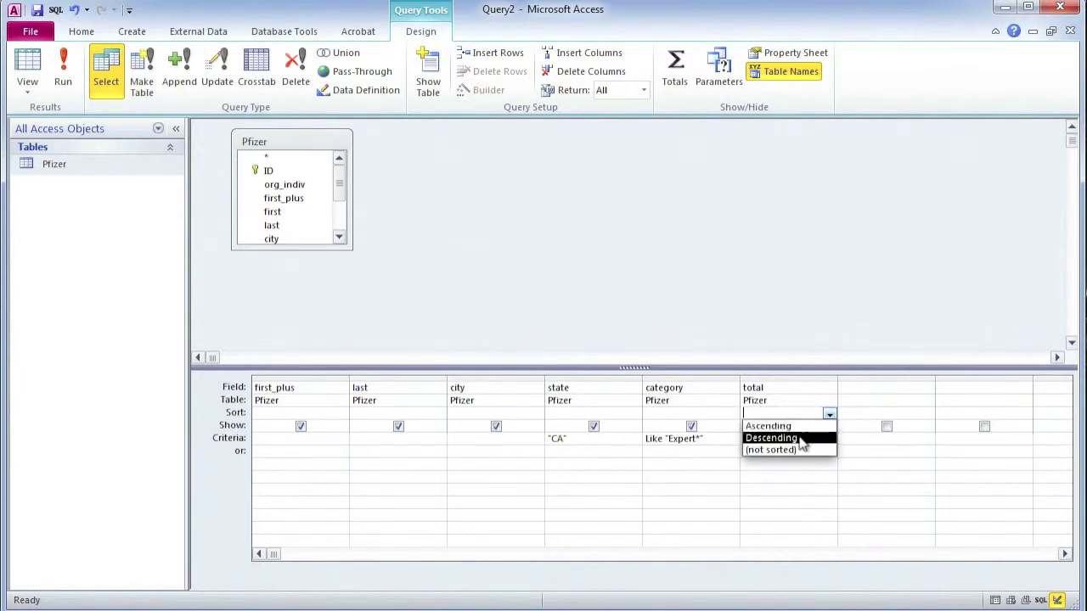
pyautogui.click(801, 438)
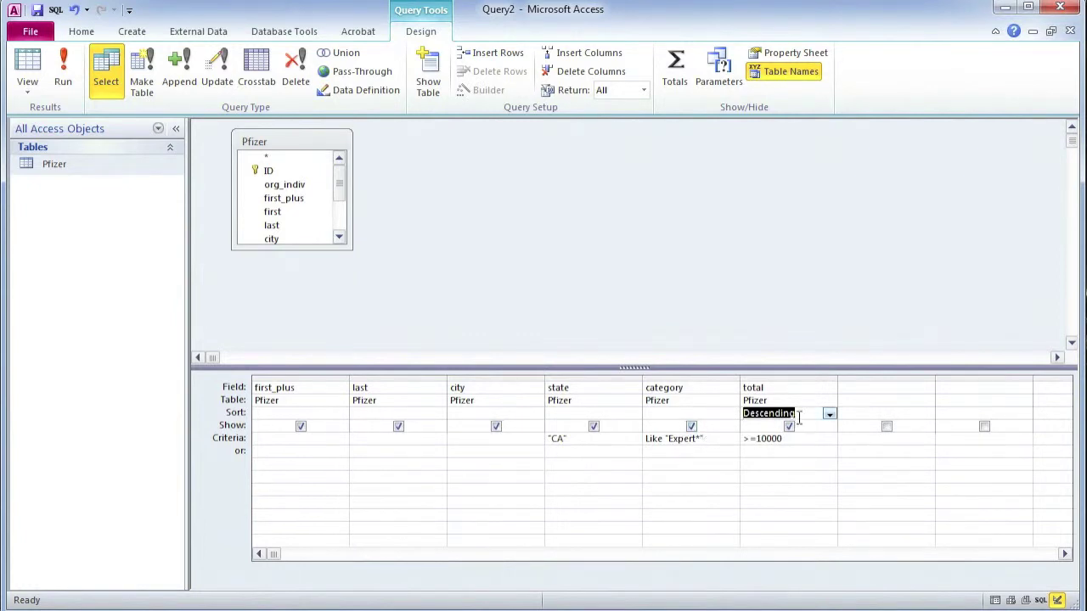
pyautogui.click(64, 78)
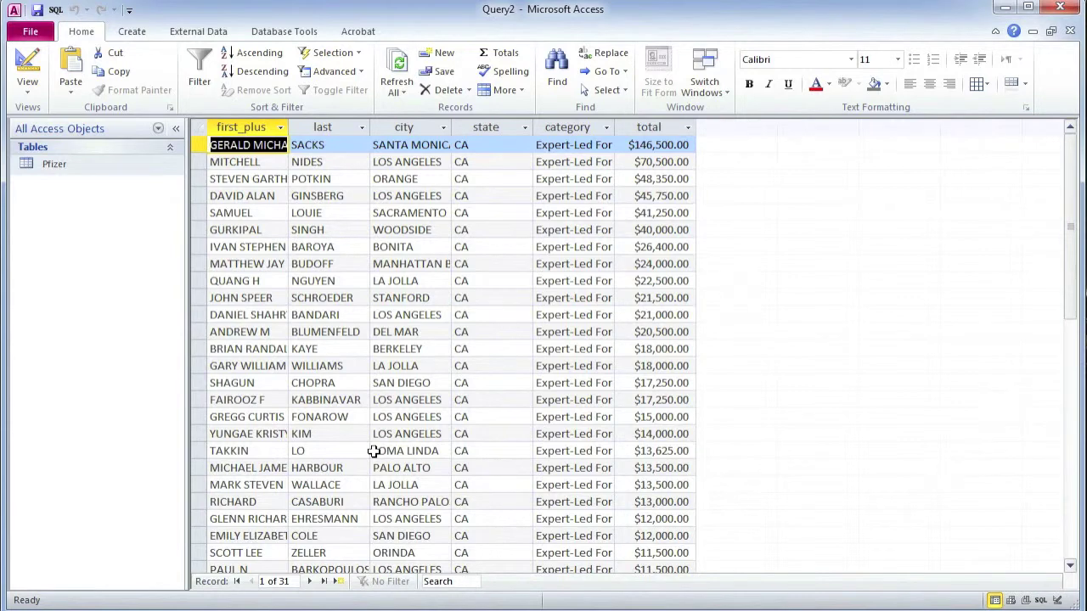
# Save the query as "CA 10000+" and show its SQL statement
pyautogui.hotkey('ctrl', 's')
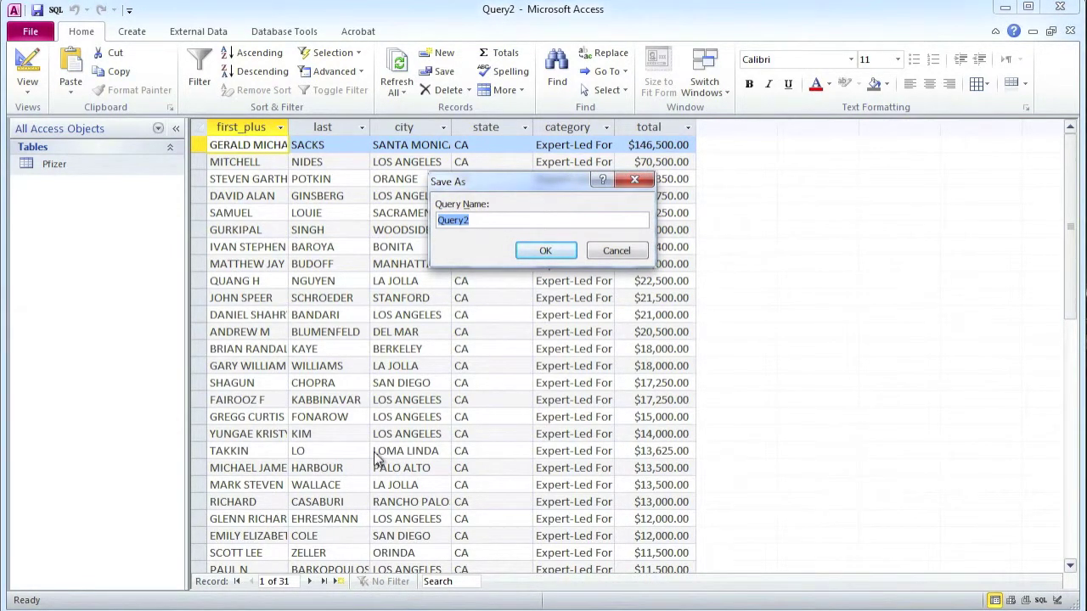
pyautogui.write('CA 10000+')
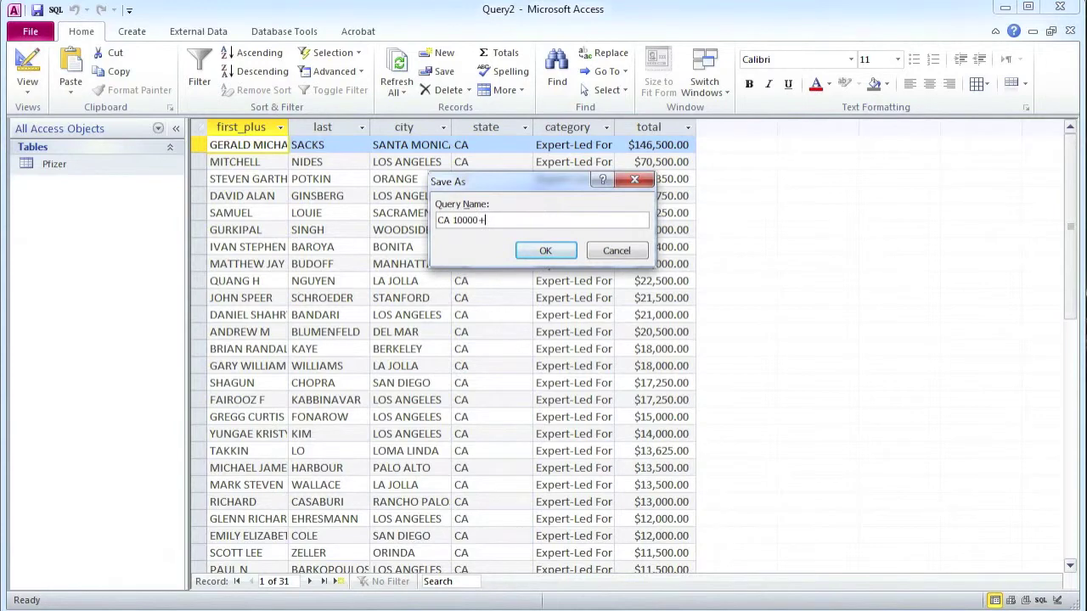
pyautogui.click(545, 250)
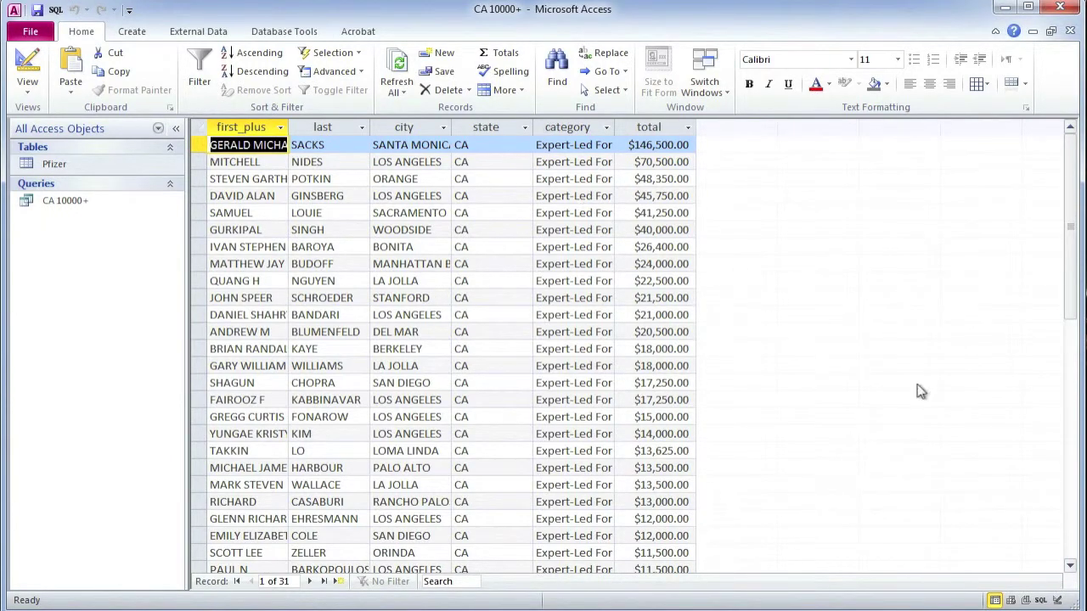
pyautogui.click(1042, 601)
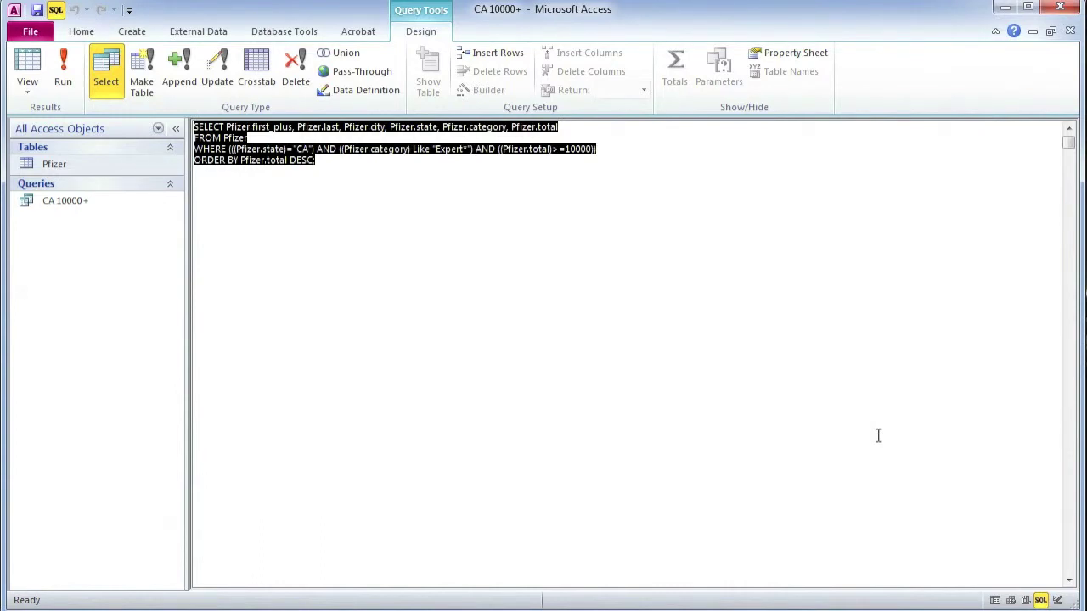
pyautogui.click(265, 210)
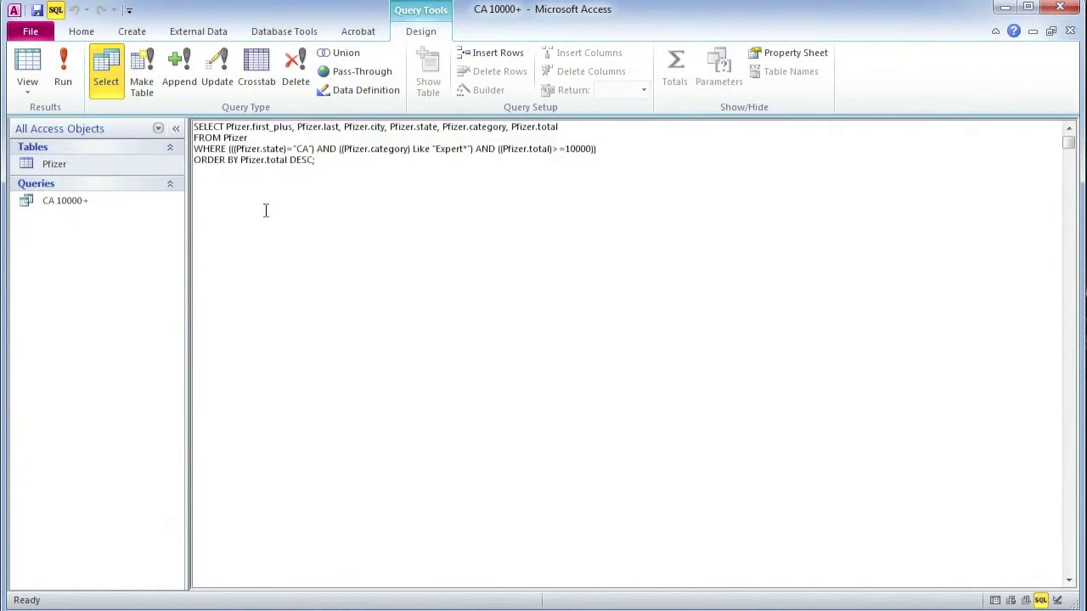
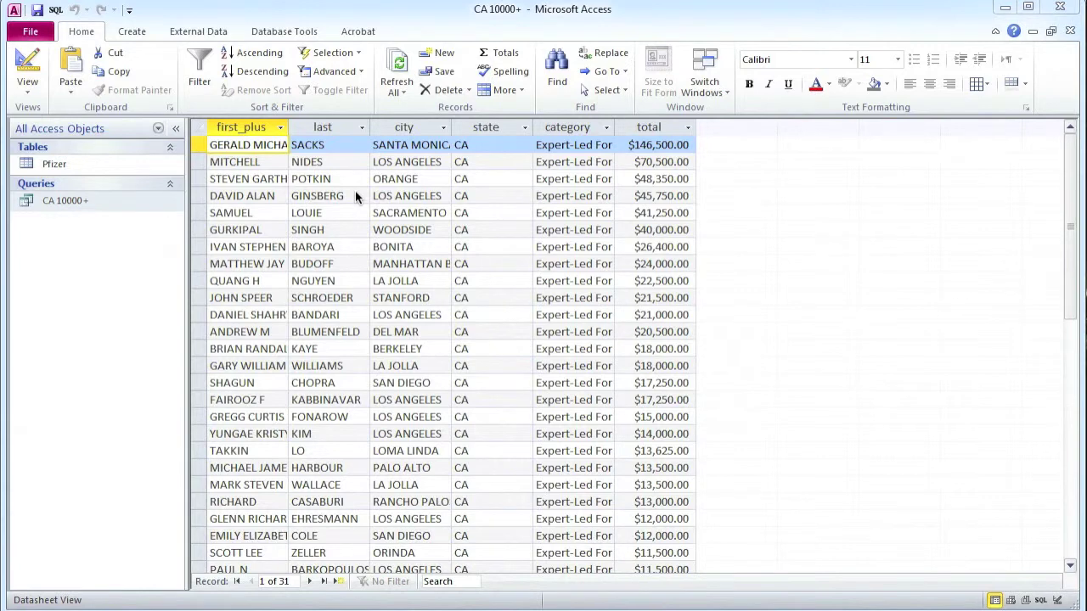
# Create another query in design view based on the Pfizer table
pyautogui.click(139, 30)
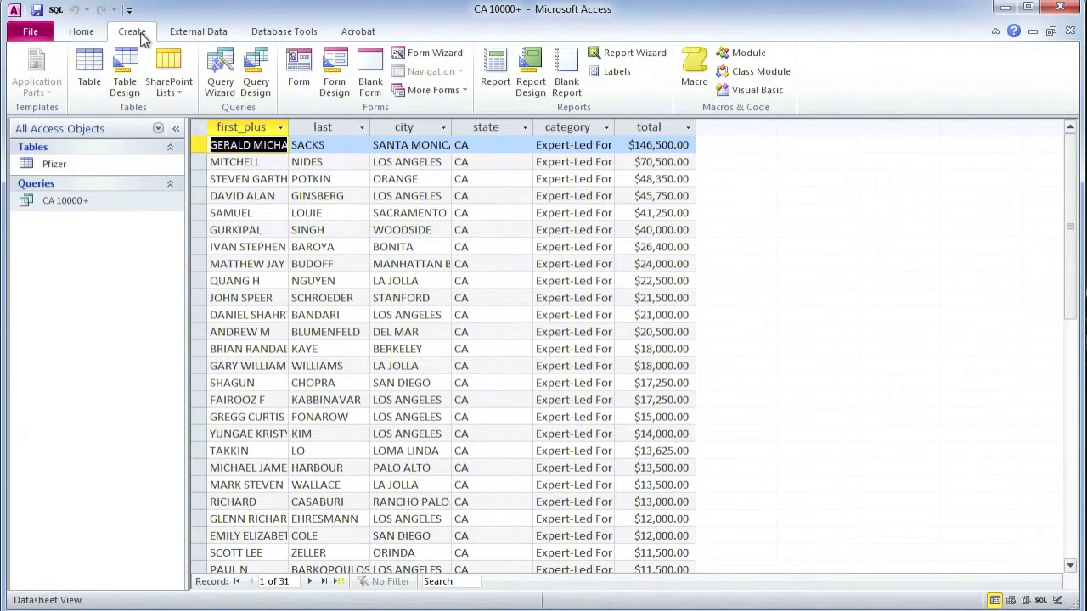
pyautogui.click(255, 79)
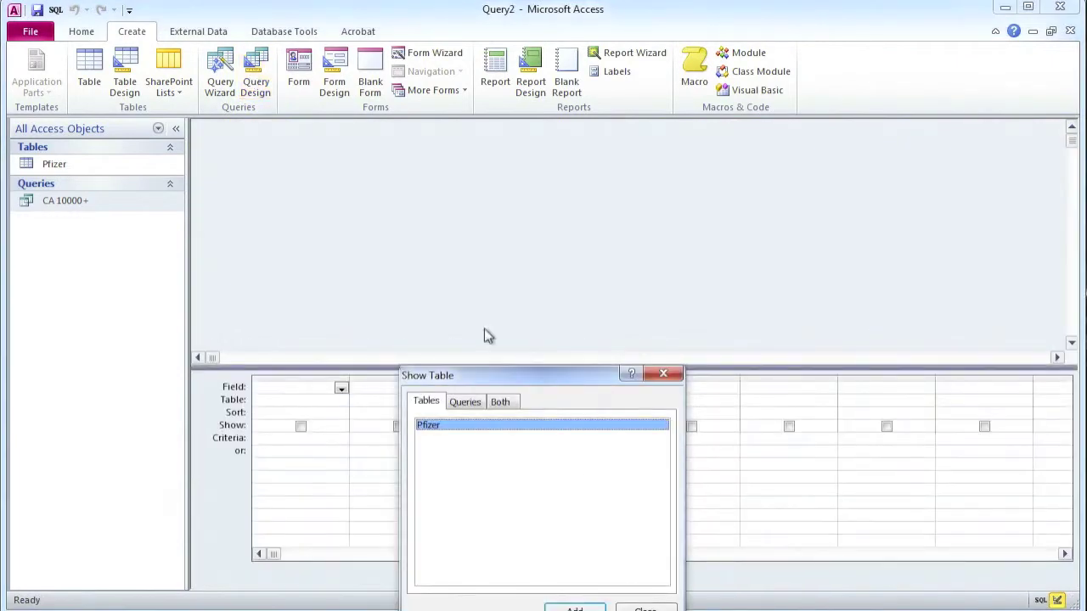
pyautogui.moveTo(497, 376); pyautogui.dragTo(587, 230)
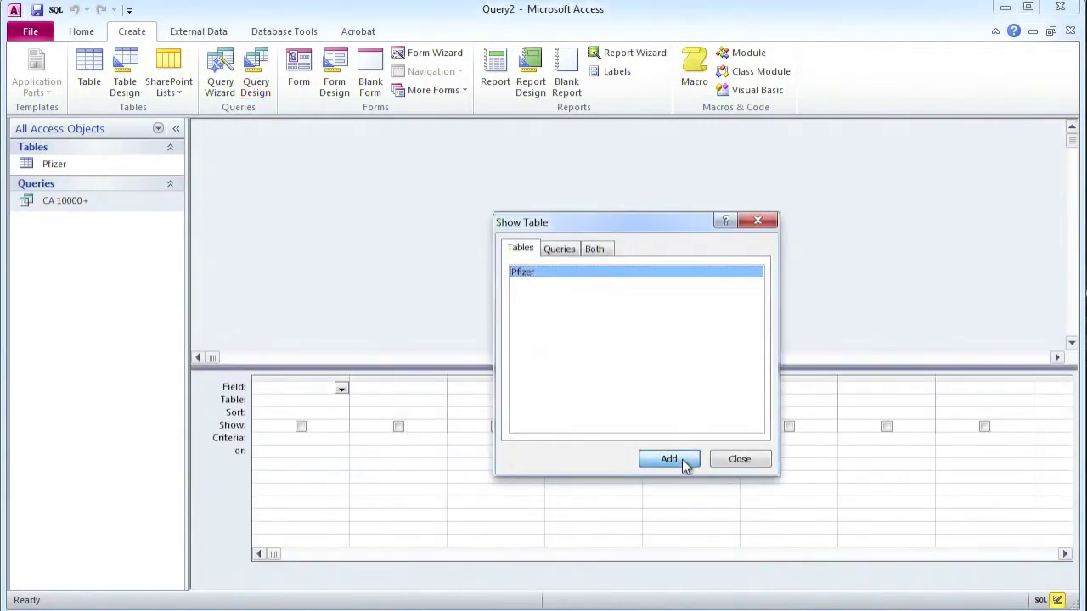
pyautogui.click(682, 460)
pyautogui.click(761, 224)
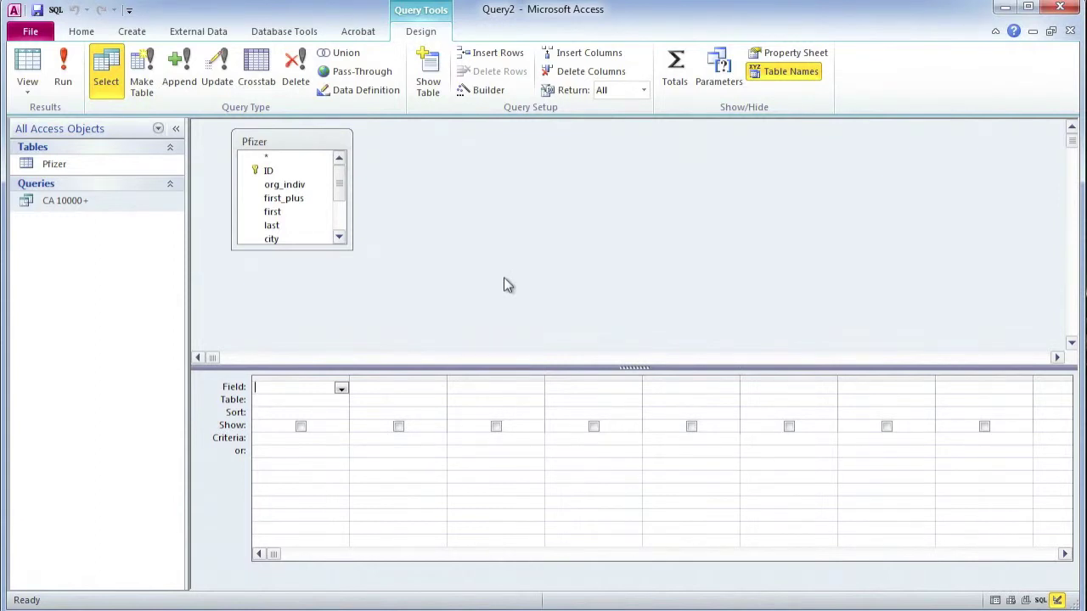
# Add the state and total fields to the new query's grid
pyautogui.click(340, 389)
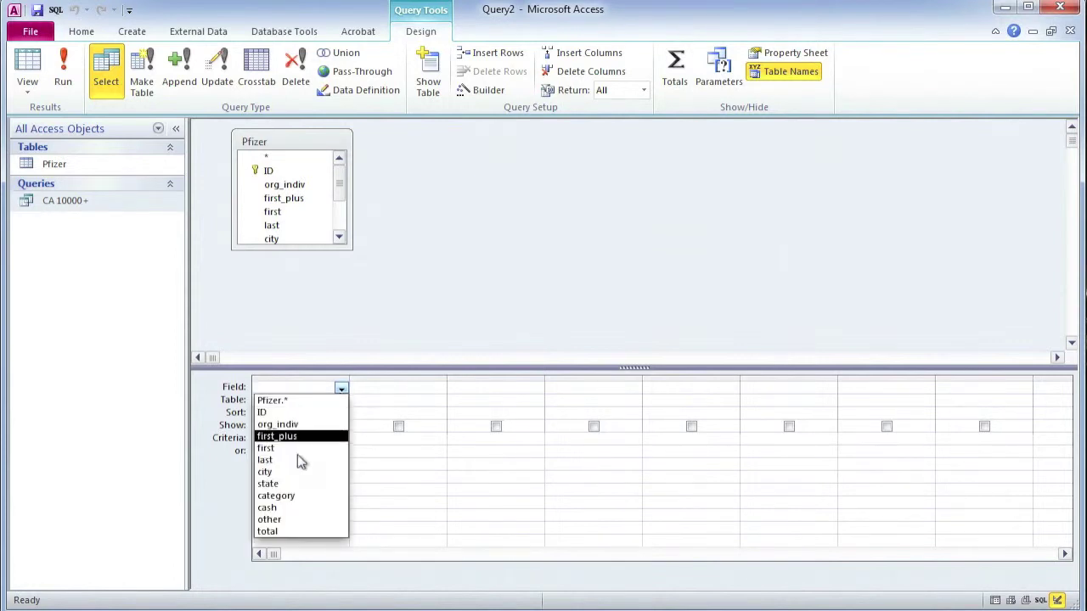
pyautogui.click(285, 482)
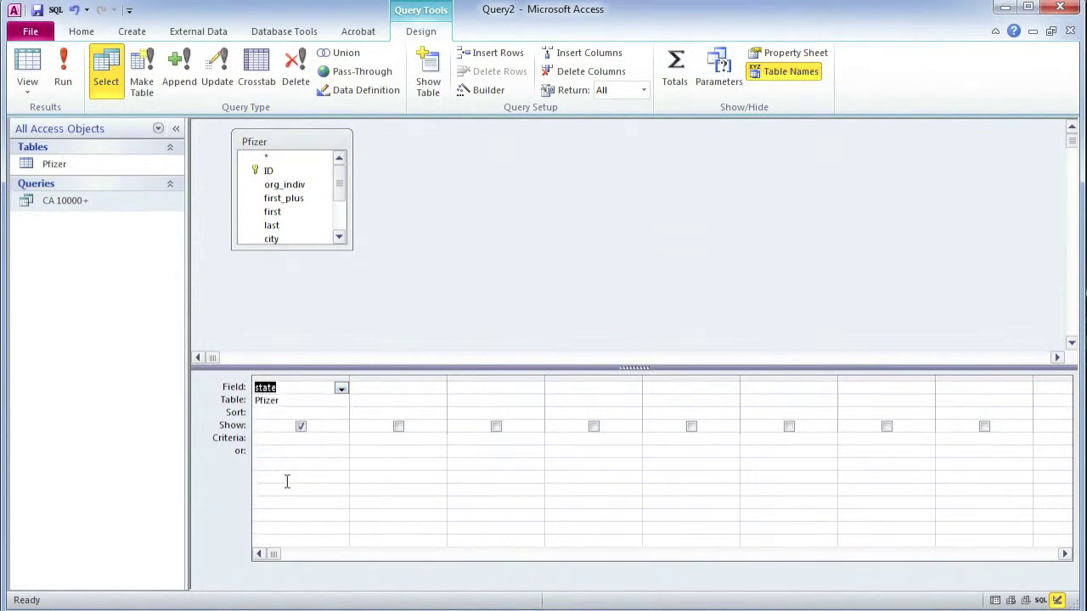
pyautogui.click(441, 389)
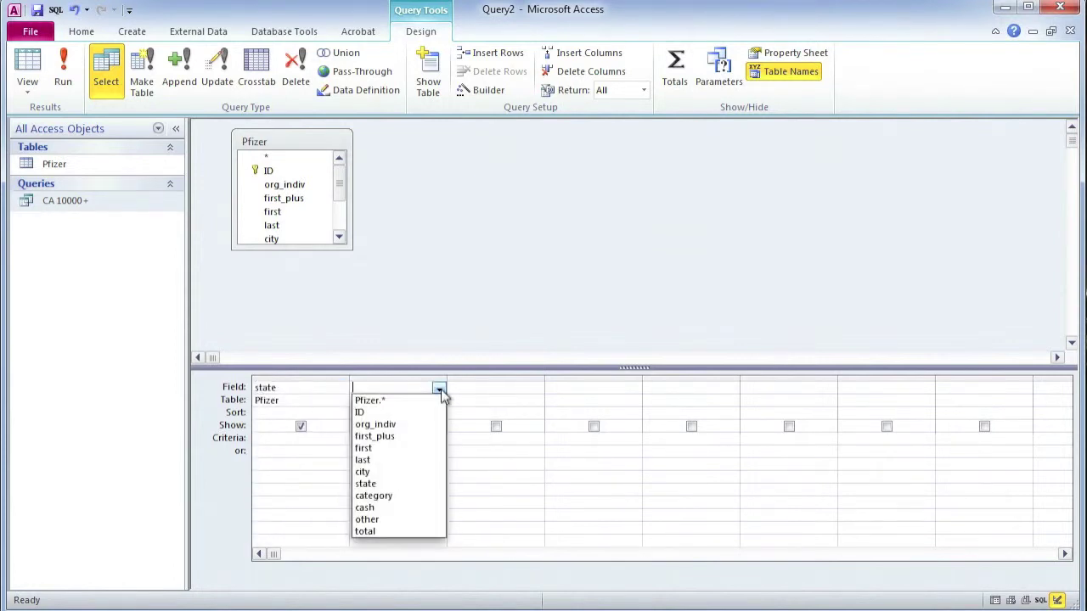
pyautogui.click(378, 532)
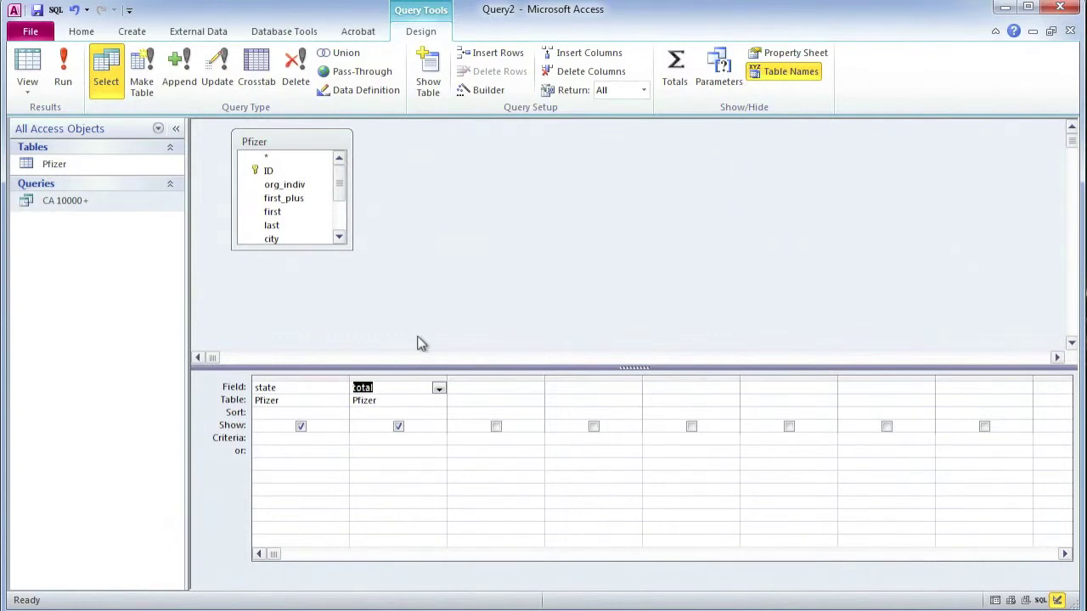
# Turn on totals for the query and set the total field to Sum, leaving state grouped
pyautogui.click(677, 78)
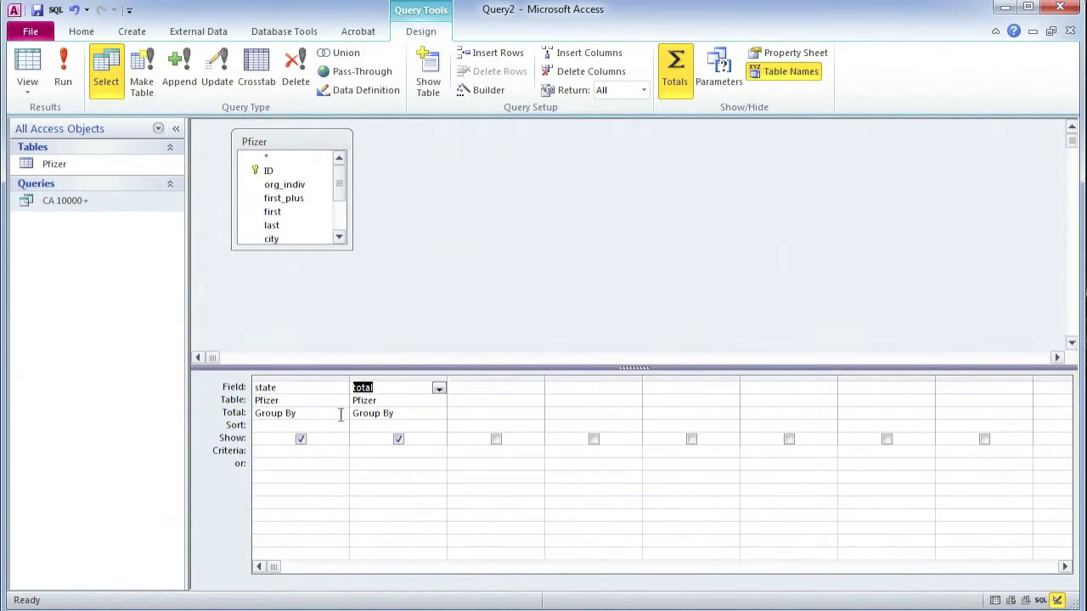
pyautogui.click(440, 414)
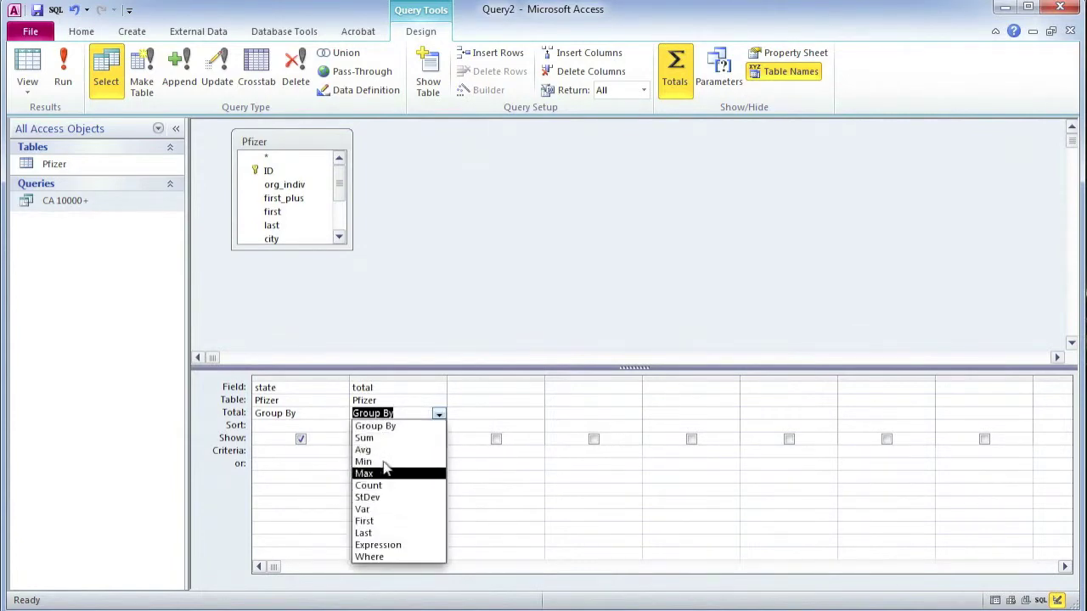
pyautogui.click(381, 440)
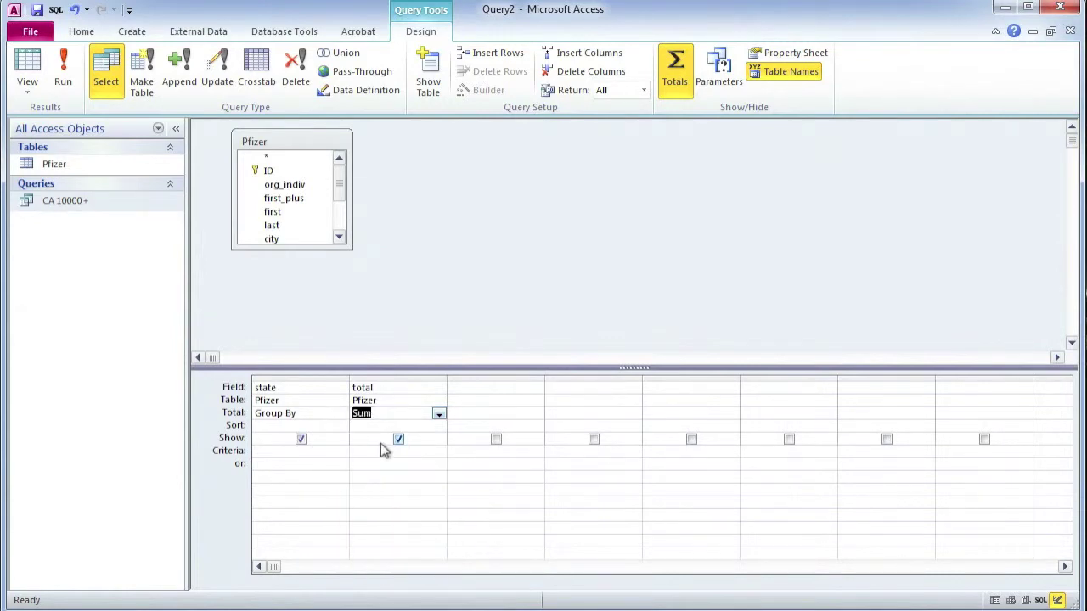
# Sort the summed total field in descending order, then run the query and look through the state results
pyautogui.click(439, 426)
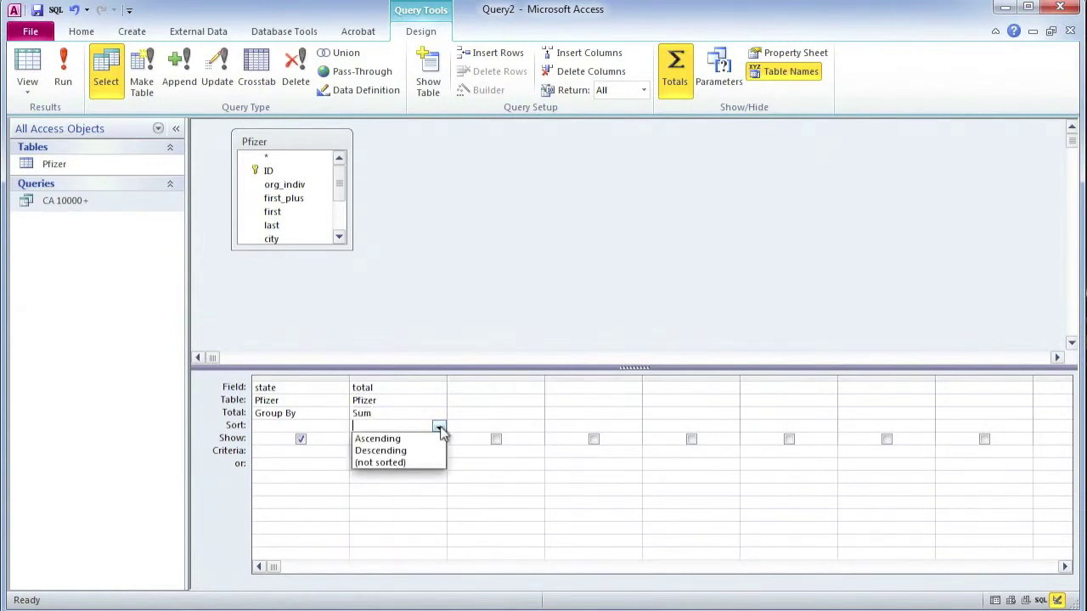
pyautogui.click(417, 450)
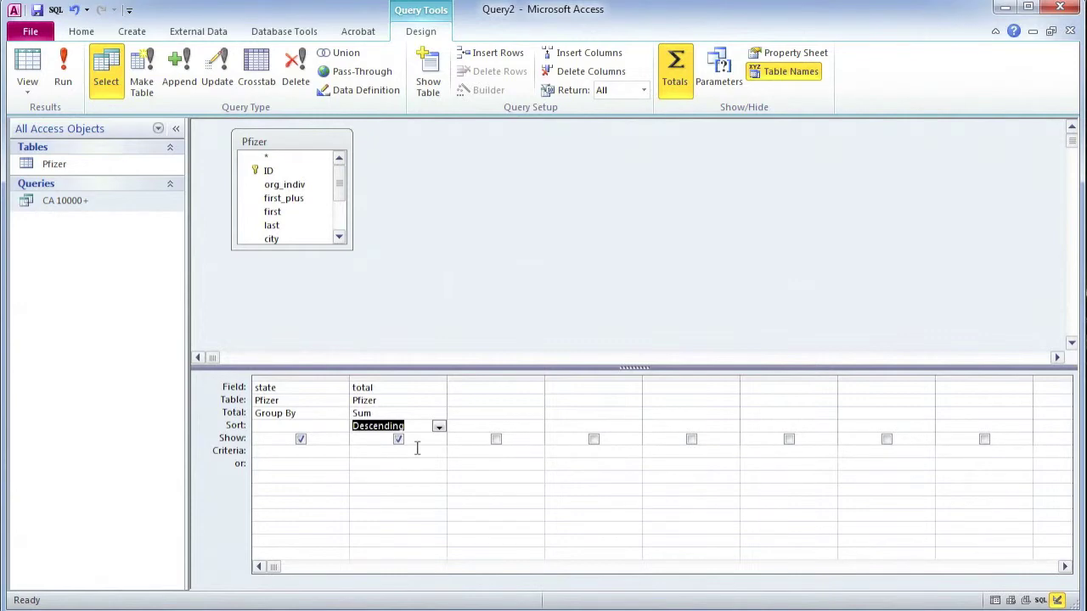
pyautogui.click(66, 85)
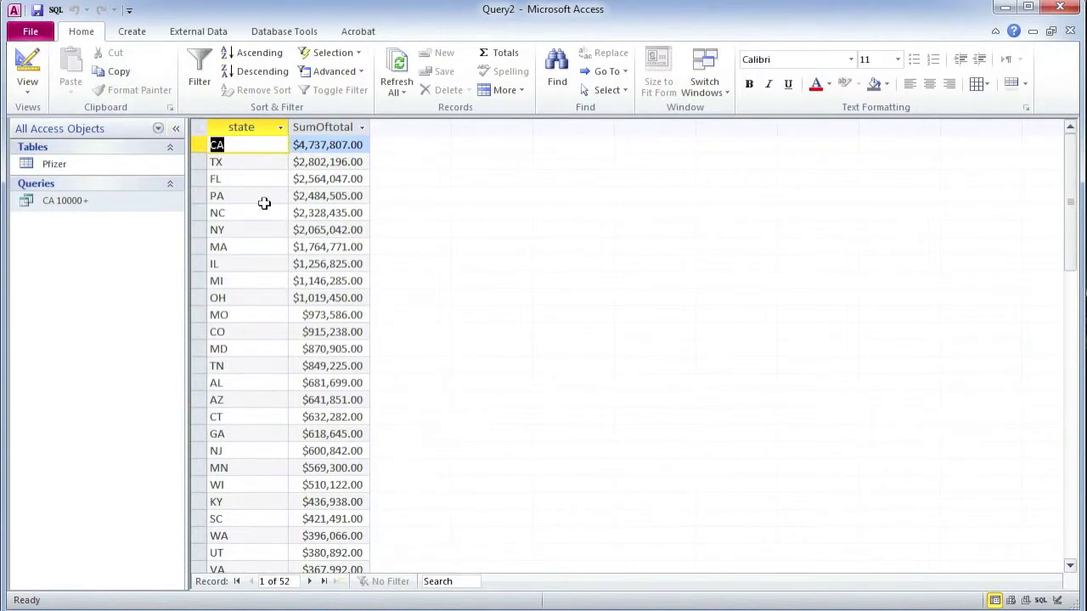
pyautogui.scroll(-7, 264, 203)
pyautogui.scroll(6, 264, 203)
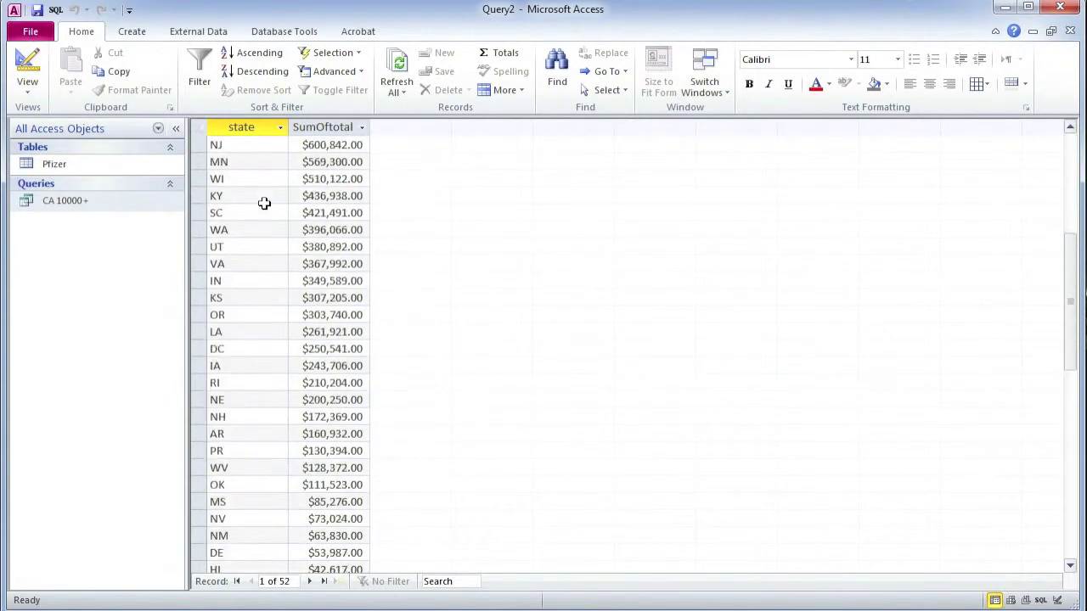
pyautogui.scroll(1, 264, 203)
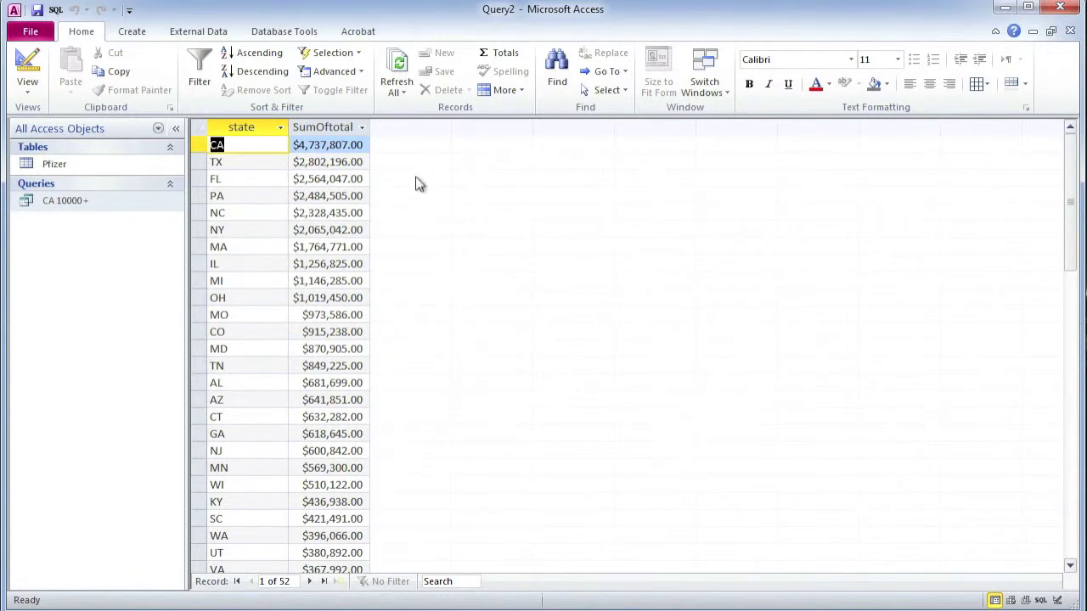
# Save the query as "total by state"
pyautogui.hotkey('ctrl', 's')
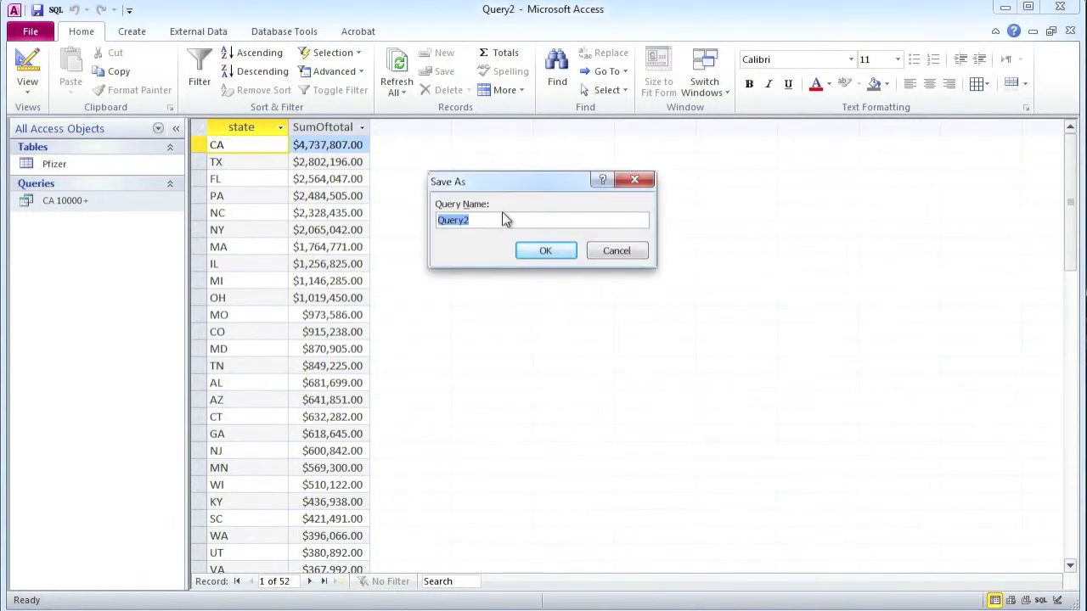
pyautogui.write('total by state')
pyautogui.press('Return')
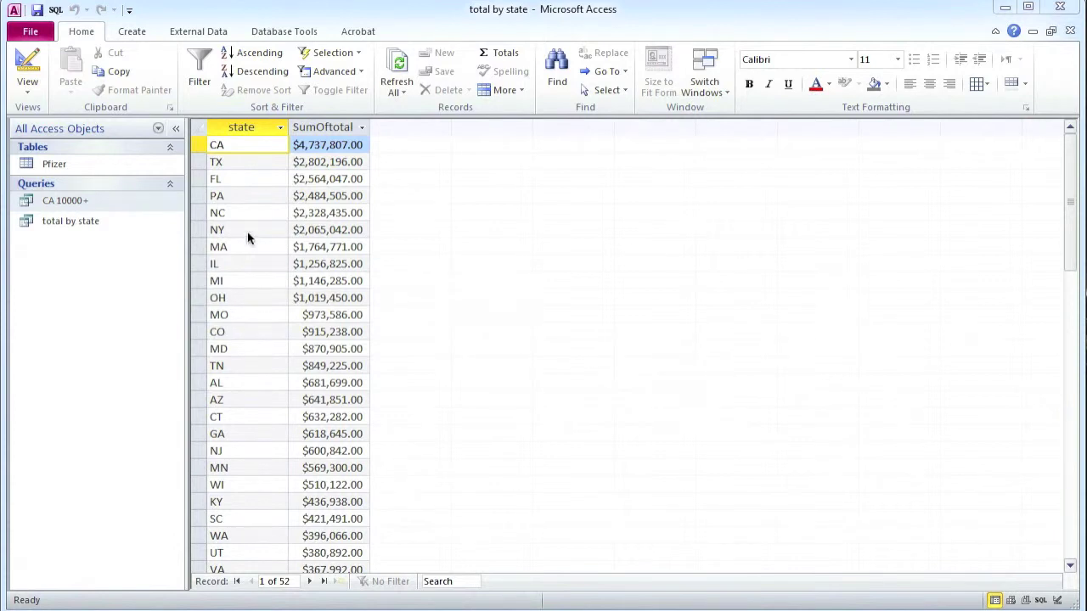
# Export the "total by state" query to the Excel workbook "total by state.xlsx" without saving the export steps
pyautogui.click(119, 225)
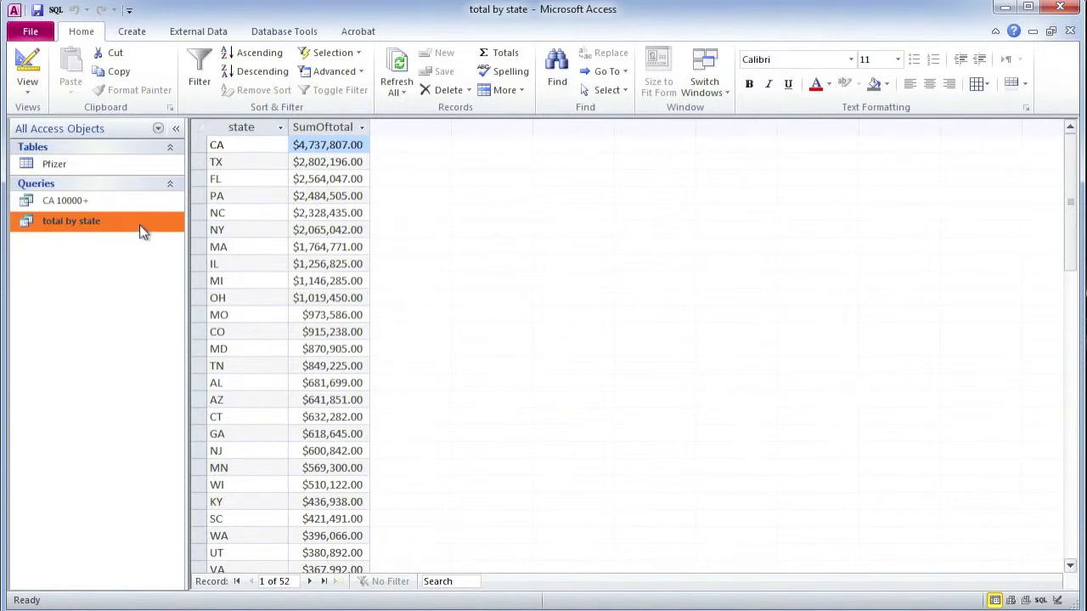
pyautogui.rightClick(140, 228)
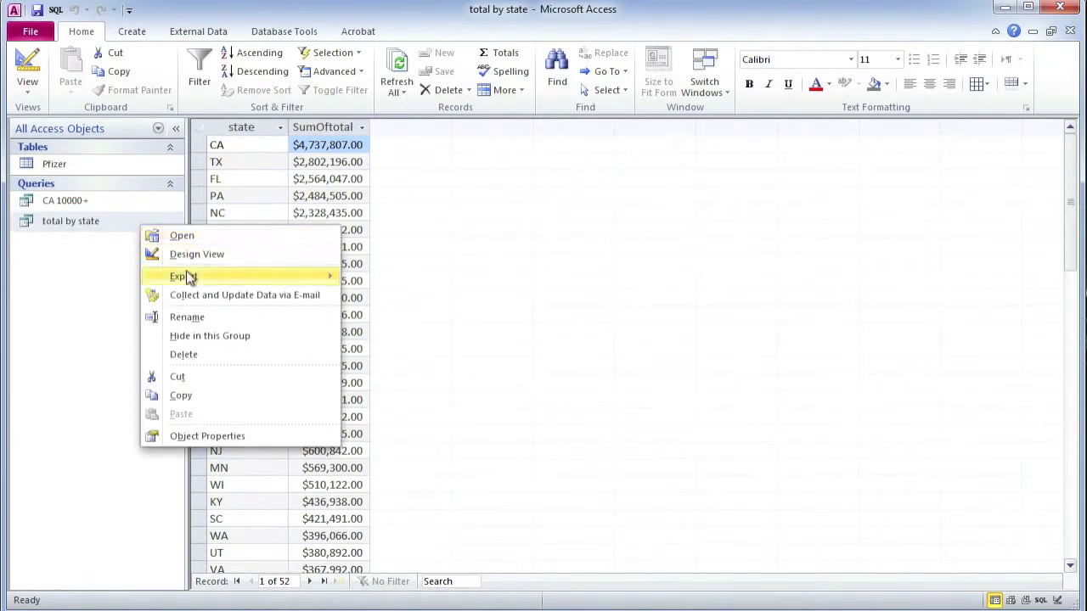
pyautogui.moveTo(190, 278)
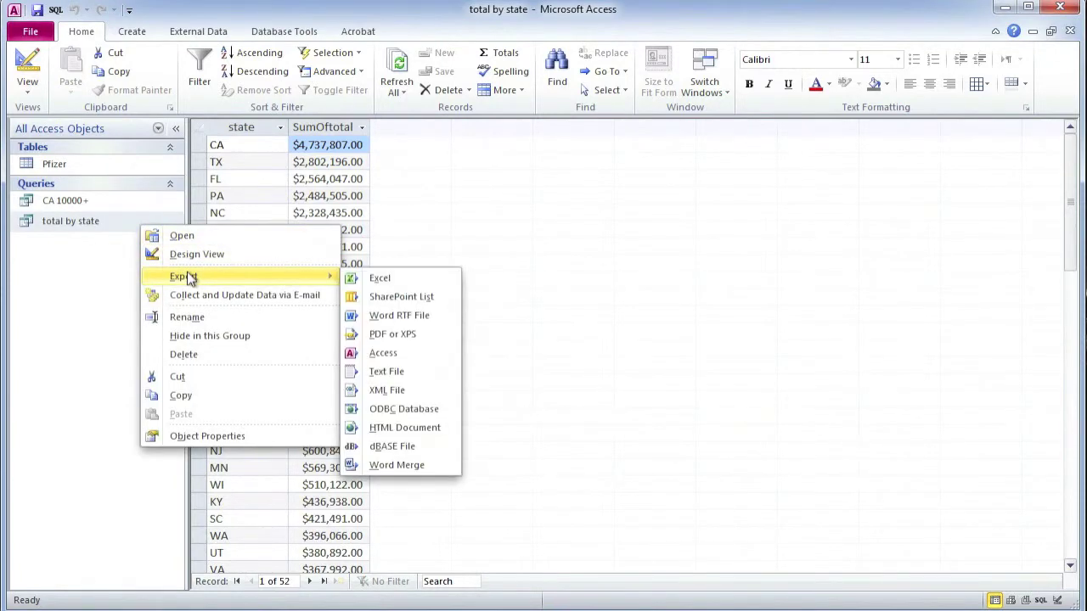
pyautogui.click(388, 283)
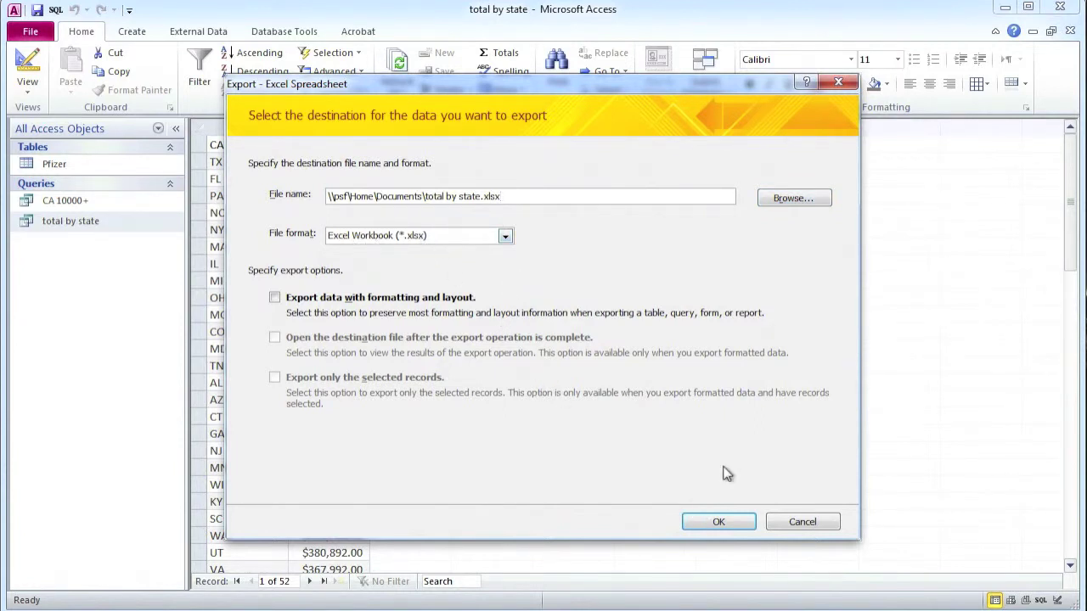
pyautogui.click(726, 521)
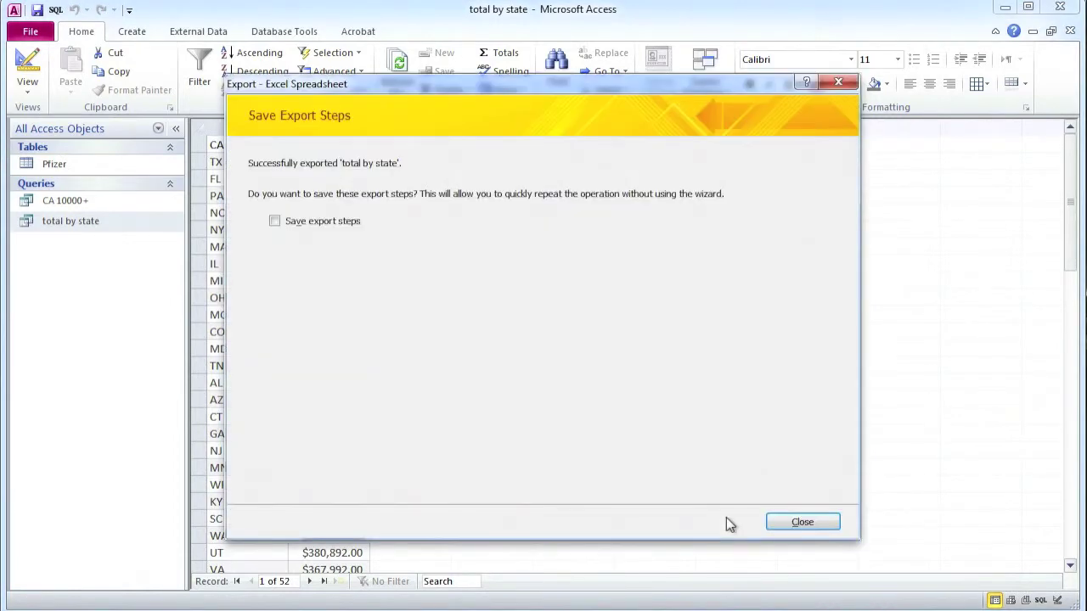
pyautogui.click(794, 522)
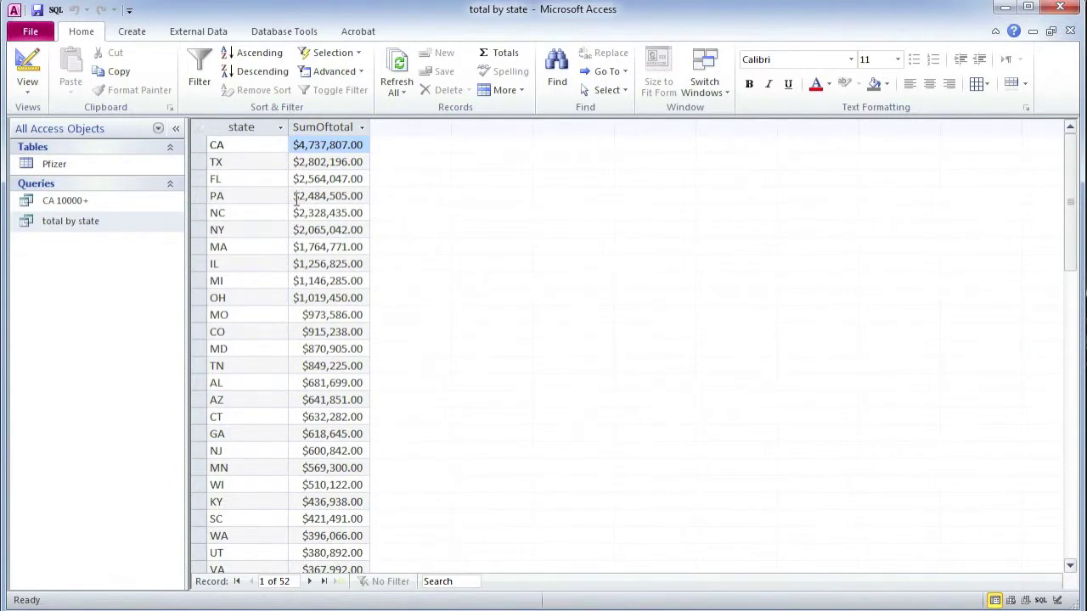
# Create a third query in design view based on the Pfizer table
pyautogui.click(132, 31)
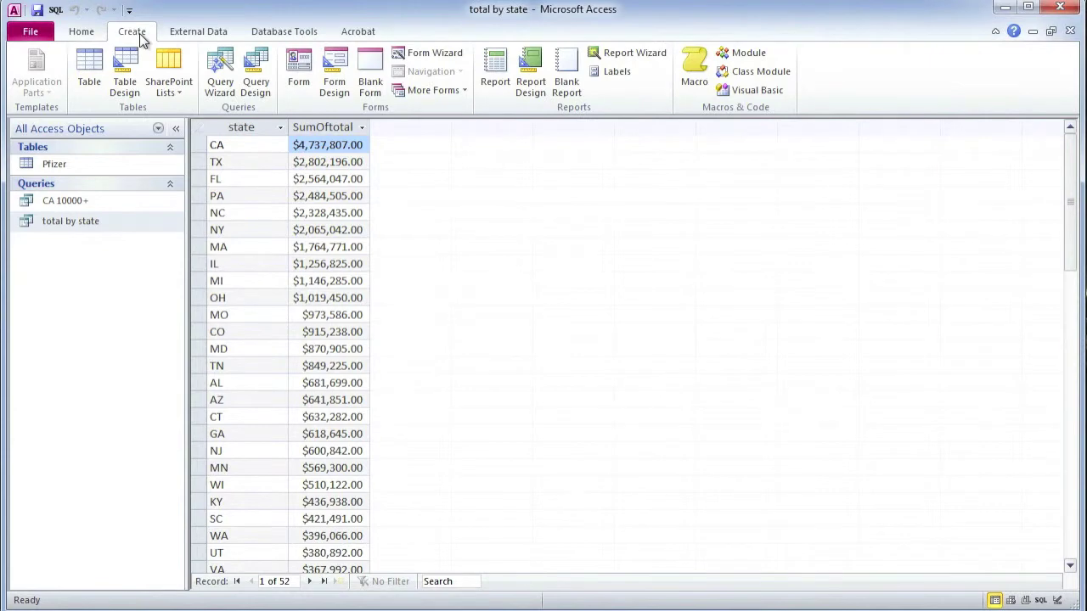
pyautogui.click(255, 74)
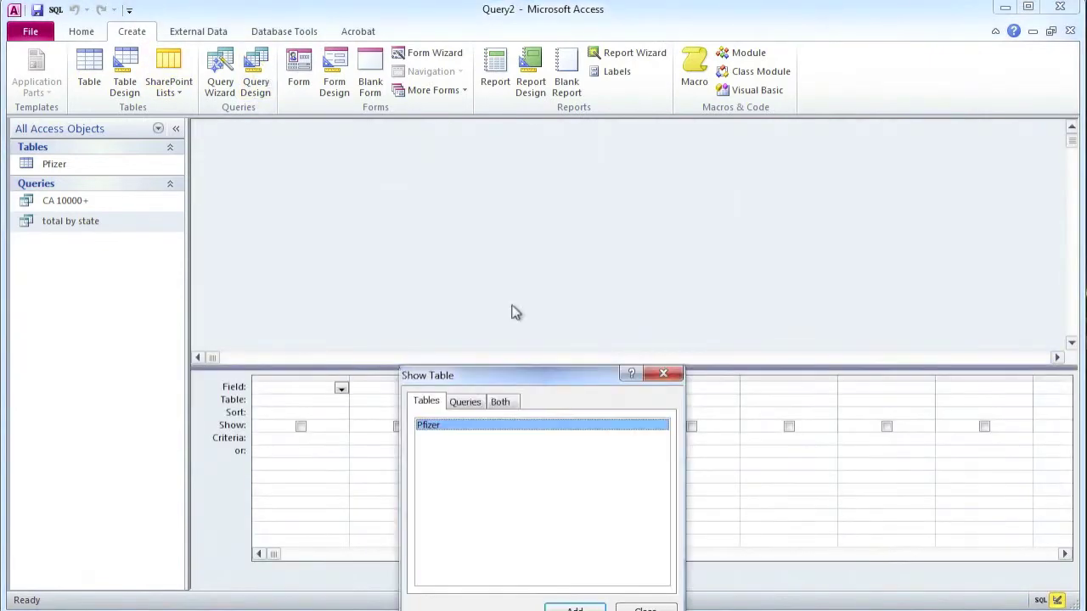
pyautogui.moveTo(538, 374); pyautogui.dragTo(743, 204)
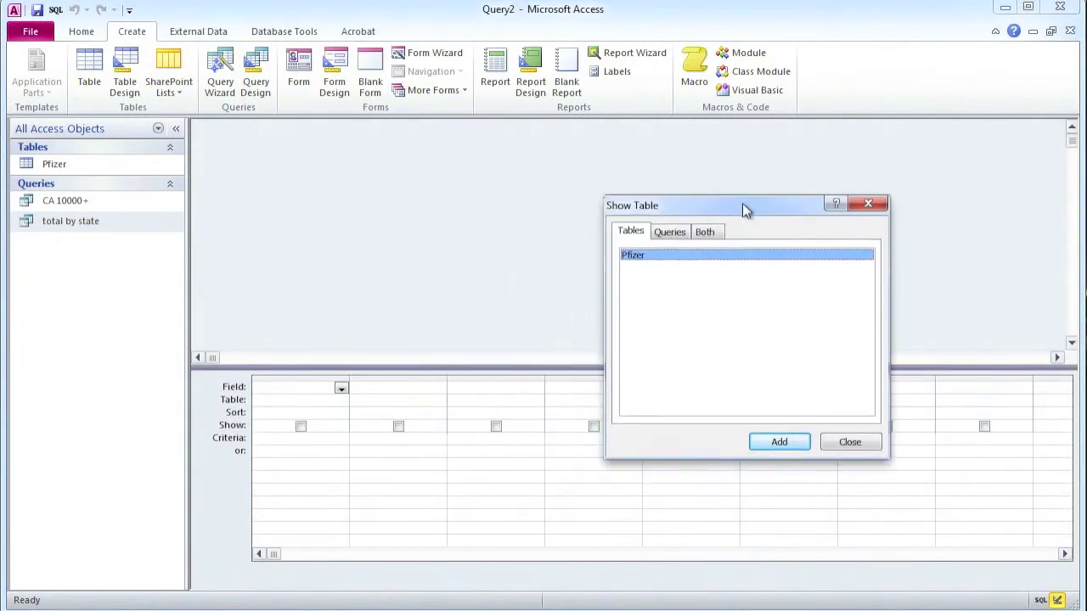
pyautogui.click(781, 447)
pyautogui.click(875, 209)
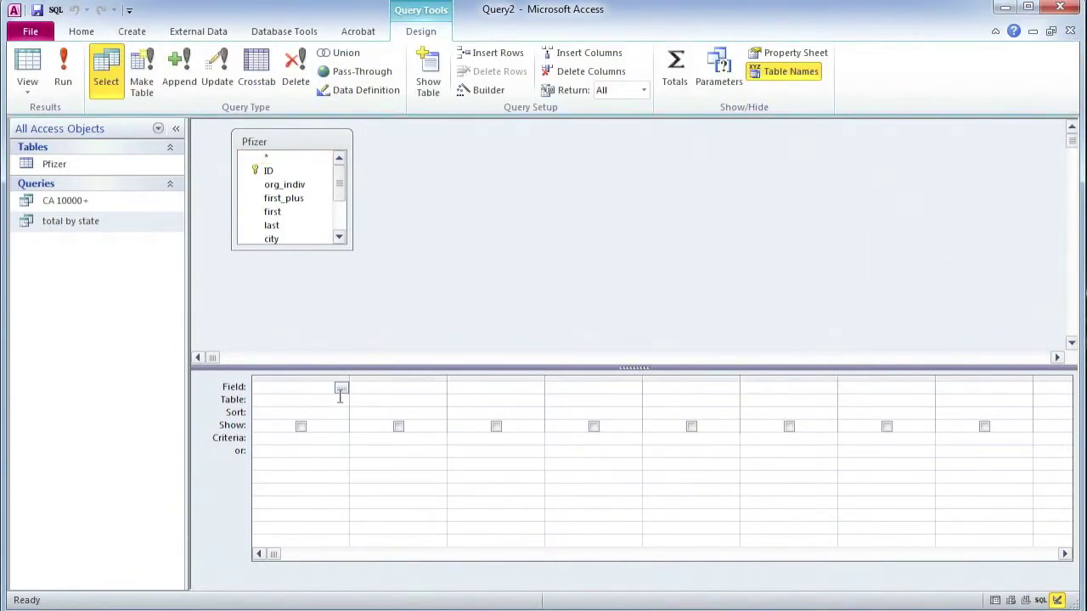
# Turn on totals, add the state and category fields as Group By, and add the total field as Sum
pyautogui.click(677, 72)
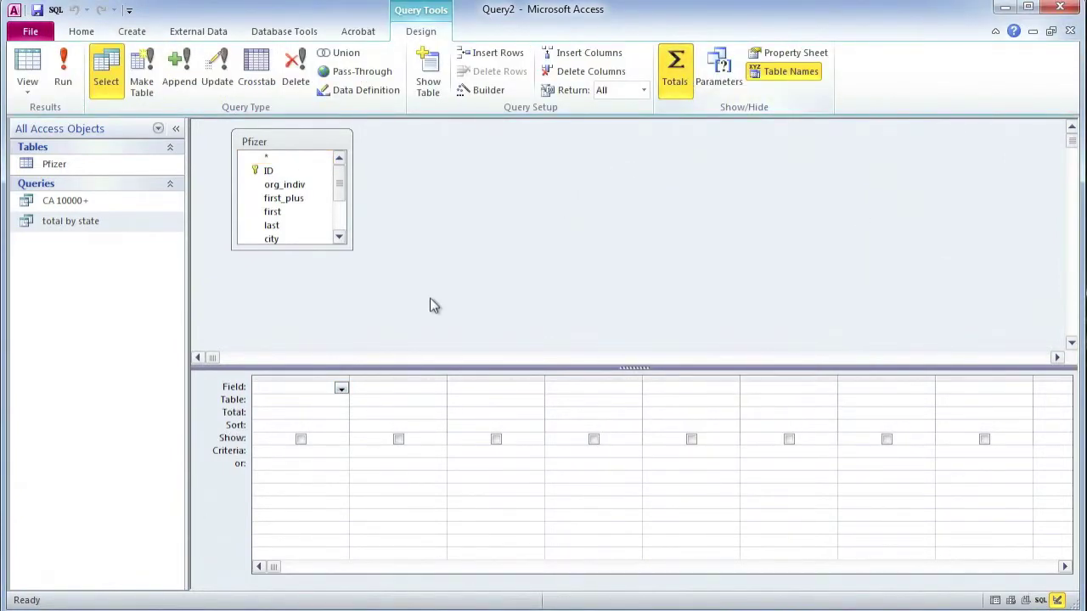
pyautogui.click(341, 389)
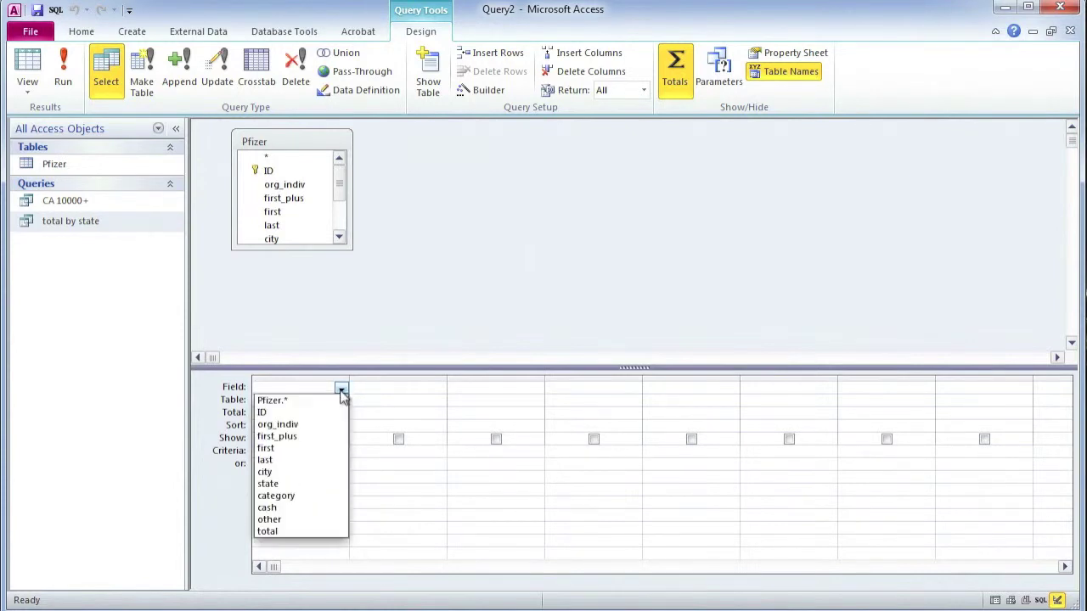
pyautogui.click(291, 484)
pyautogui.click(439, 388)
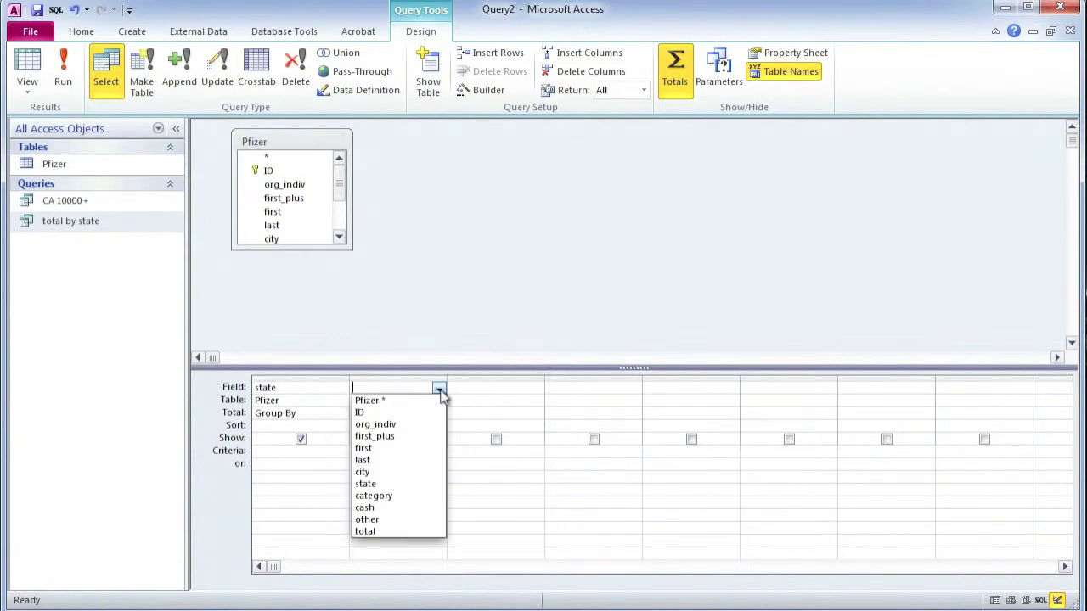
pyautogui.click(392, 497)
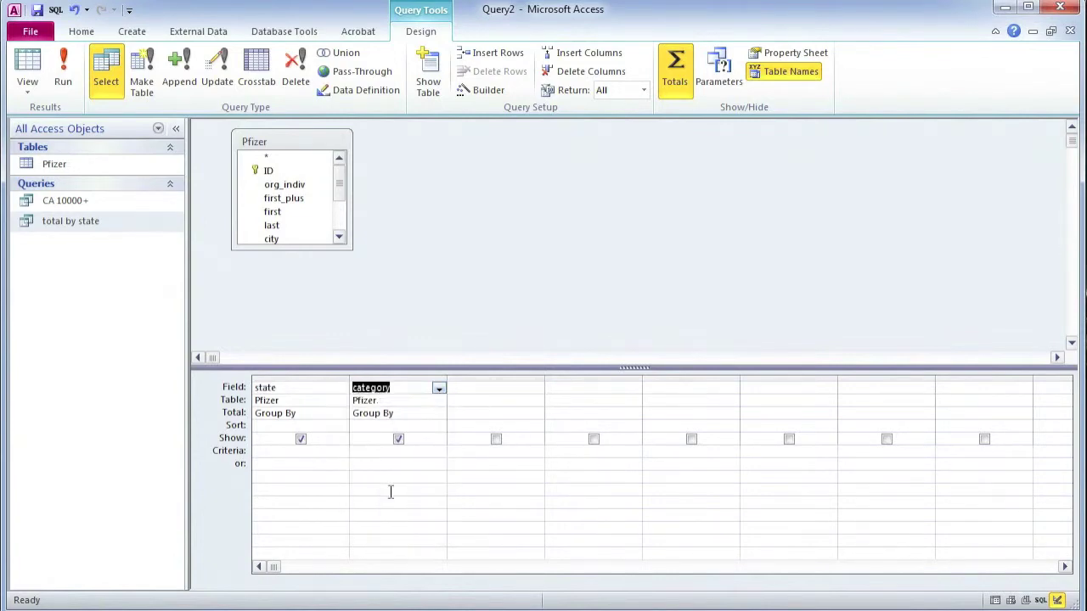
pyautogui.click(536, 388)
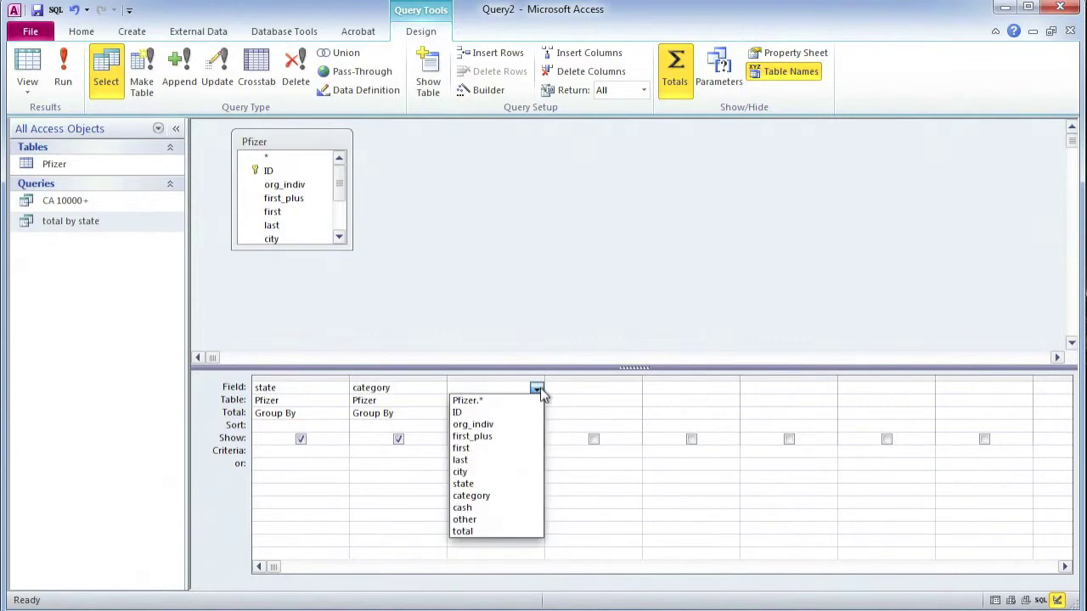
pyautogui.click(480, 532)
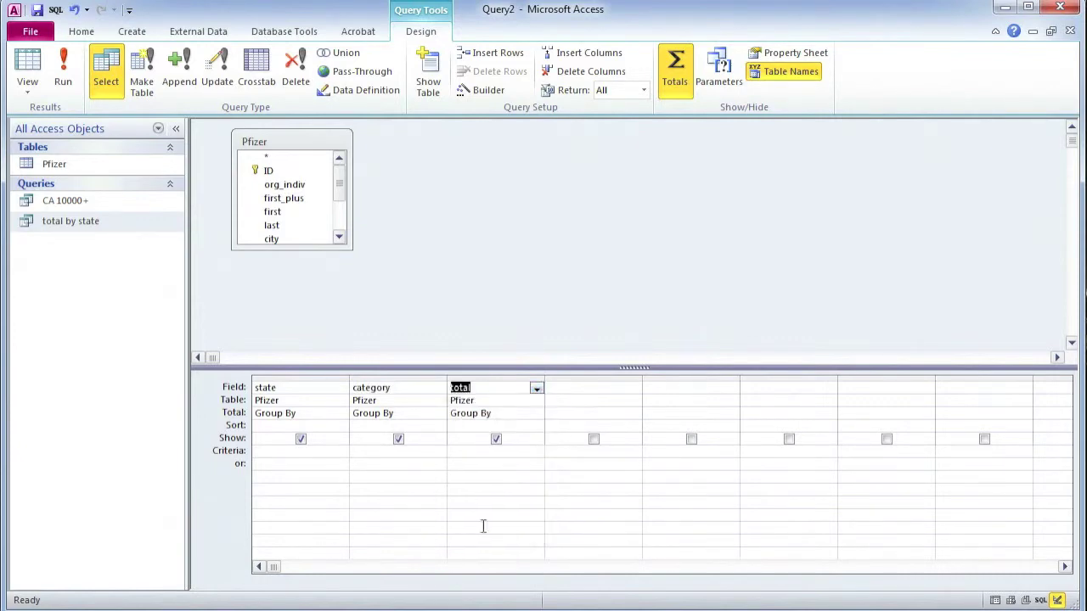
pyautogui.click(537, 413)
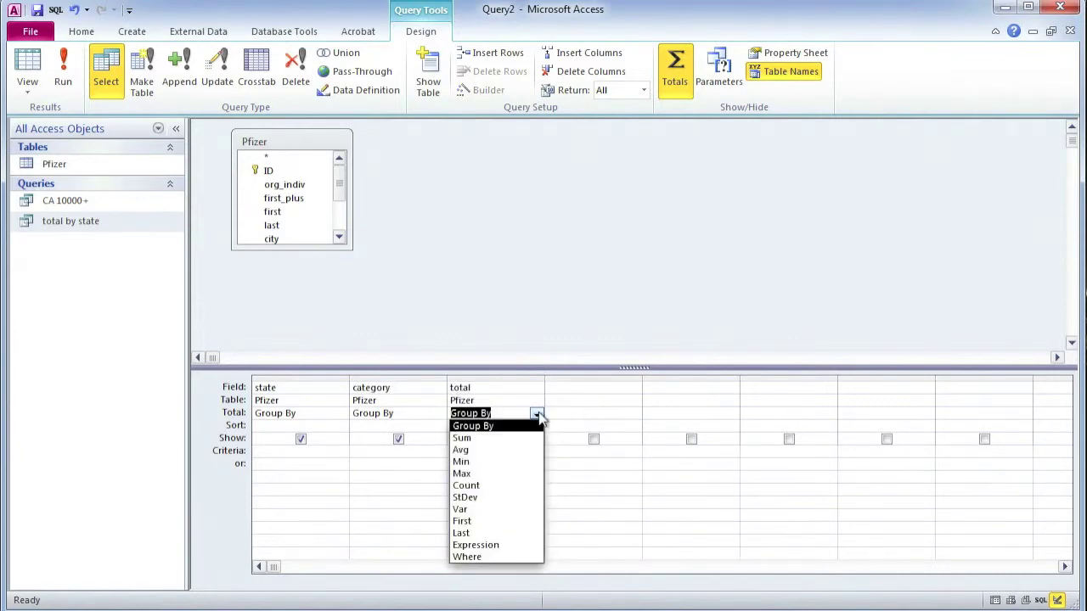
pyautogui.click(491, 439)
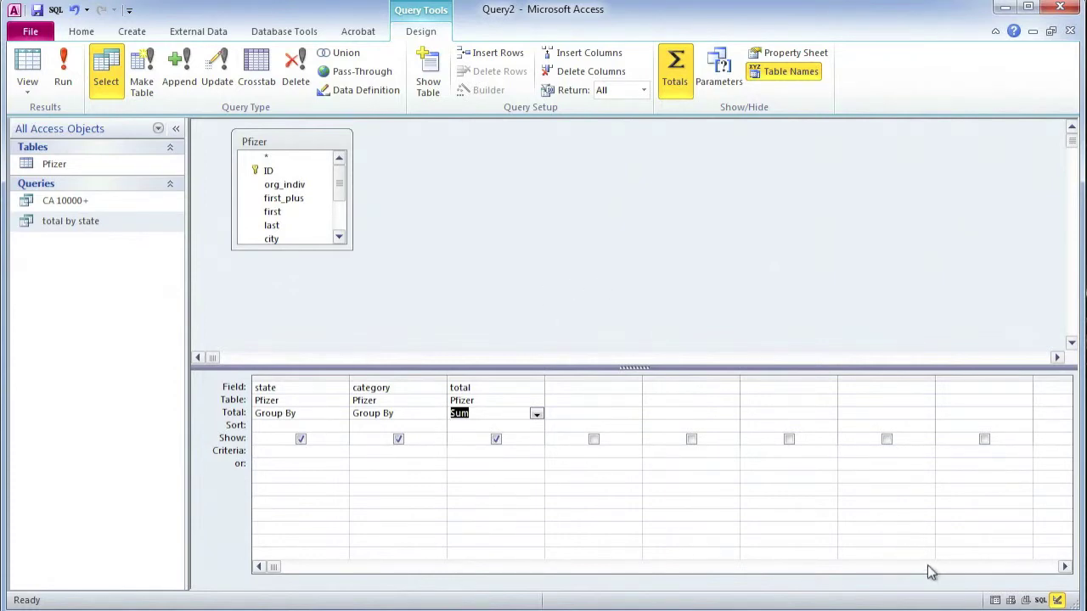
# Show the query as a PivotTable with state as the column field and category as the row field
pyautogui.click(1010, 601)
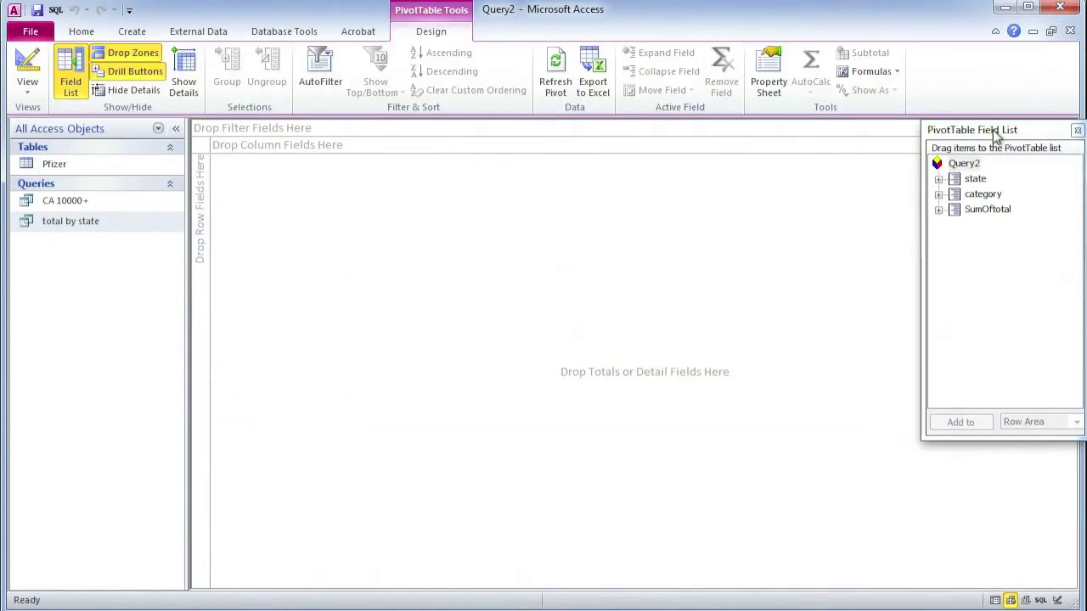
pyautogui.moveTo(993, 130); pyautogui.dragTo(605, 237)
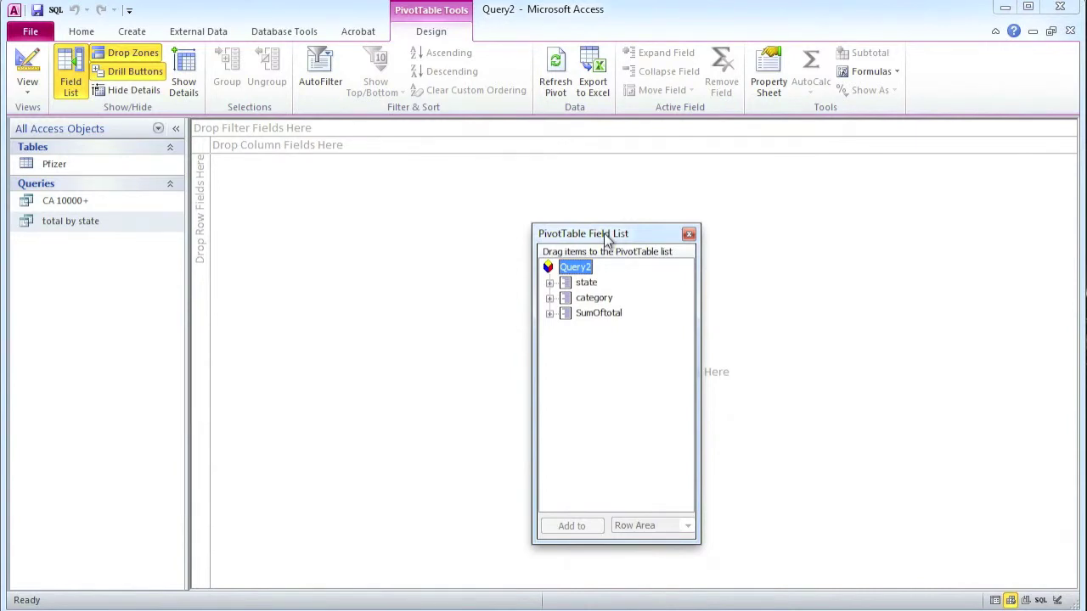
pyautogui.click(586, 283)
pyautogui.moveTo(587, 287); pyautogui.dragTo(448, 145)
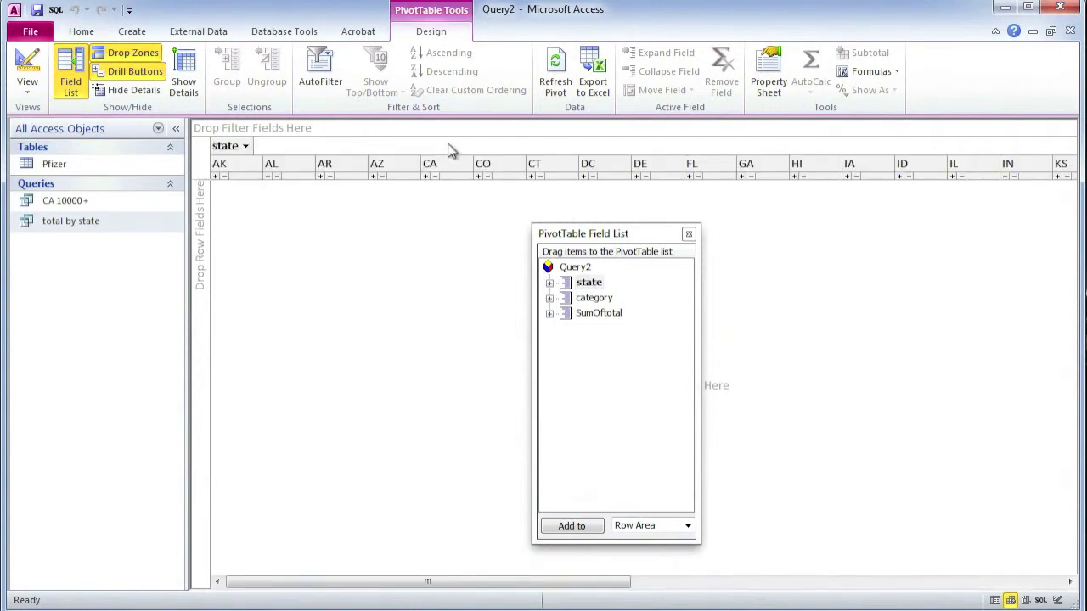
pyautogui.click(592, 299)
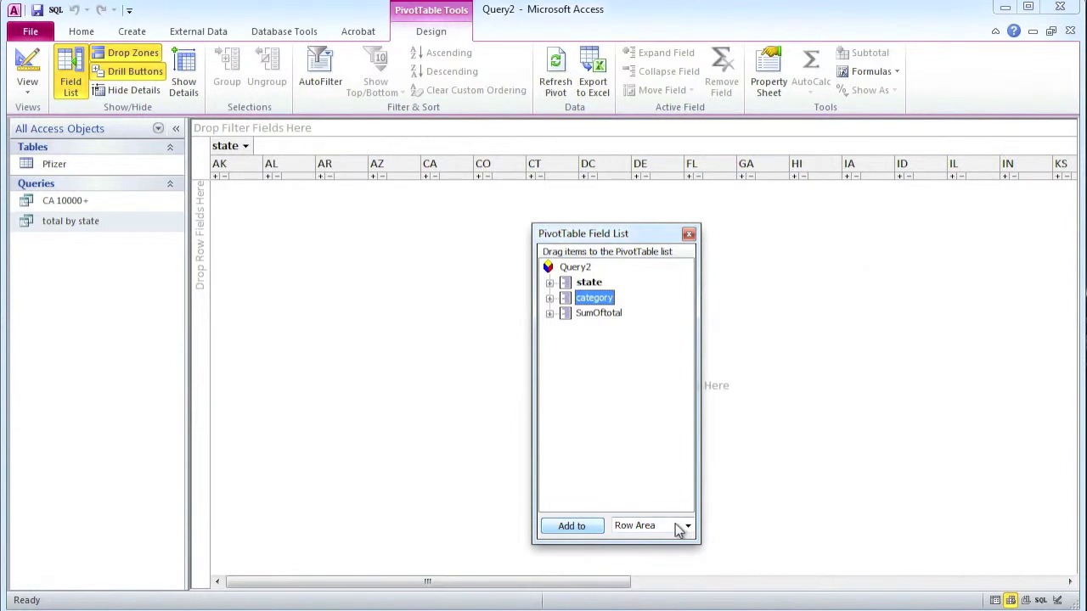
pyautogui.click(586, 529)
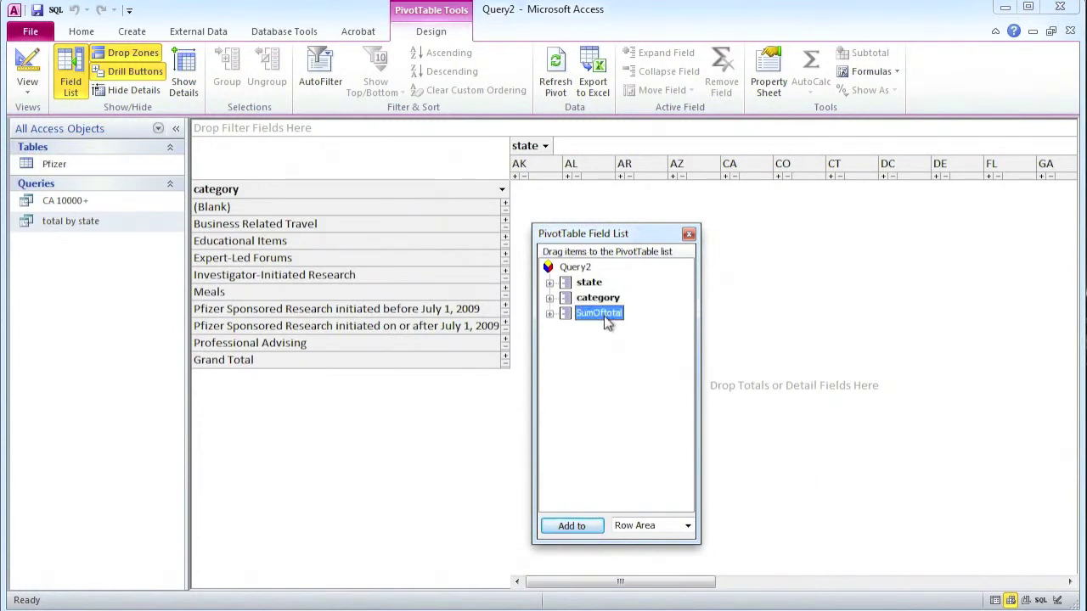
# Add SumOftotal to the PivotTable's data area, then close the field list and review the sums across all states
pyautogui.moveTo(652, 241); pyautogui.dragTo(745, 257)
pyautogui.click(781, 543)
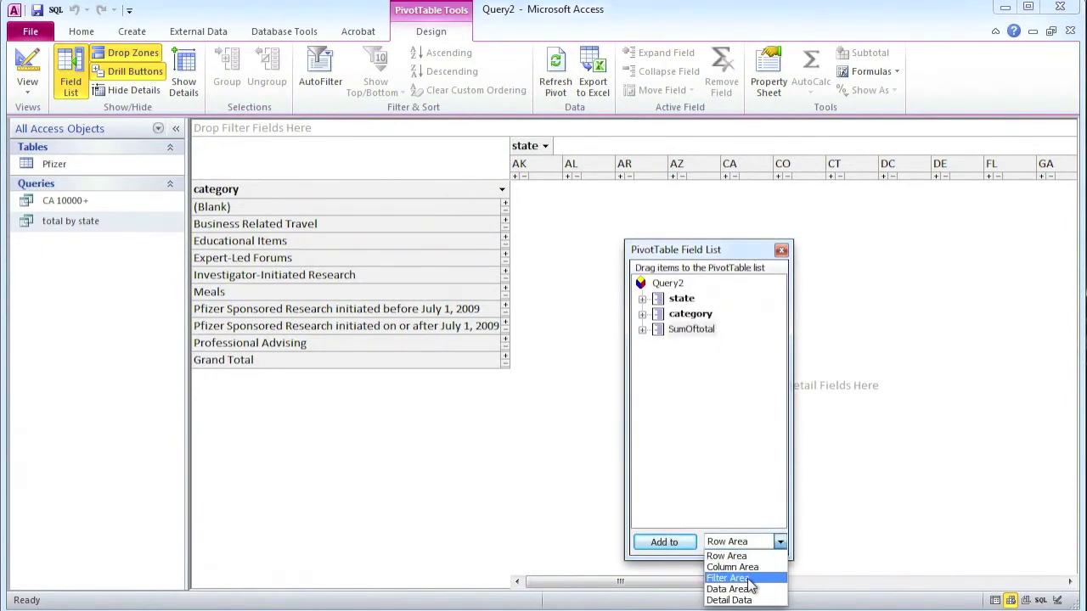
pyautogui.click(732, 589)
pyautogui.click(673, 548)
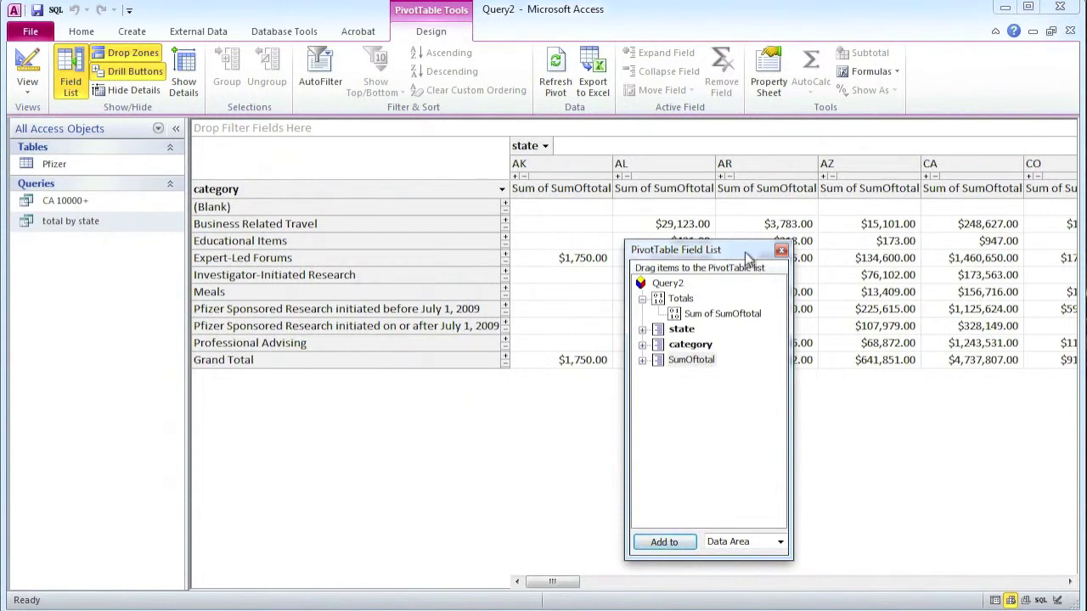
pyautogui.click(781, 250)
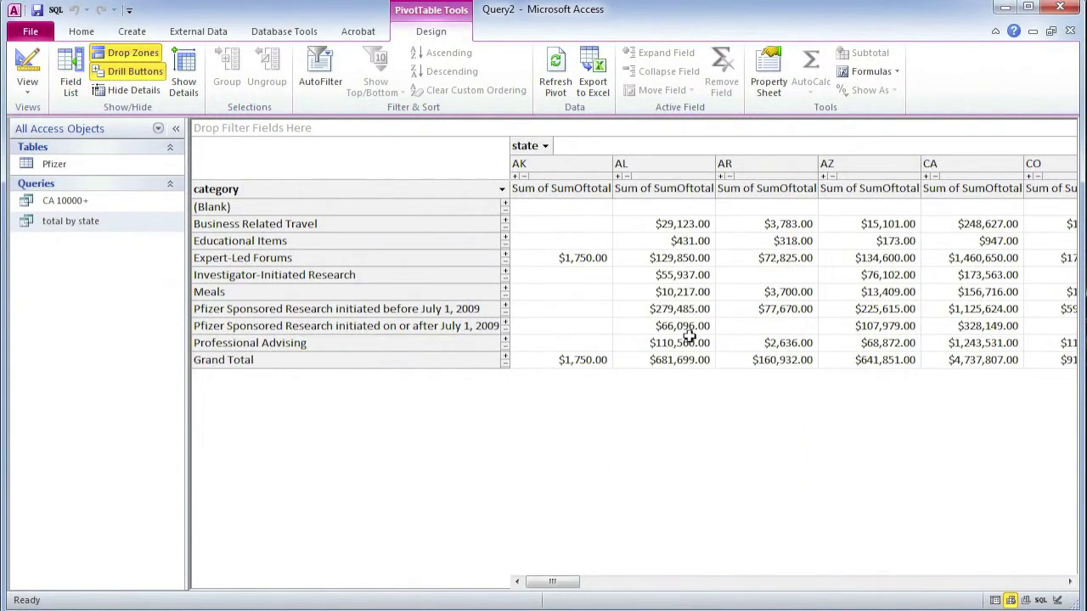
pyautogui.moveTo(688, 337)
pyautogui.moveTo(553, 583); pyautogui.dragTo(1072, 604)
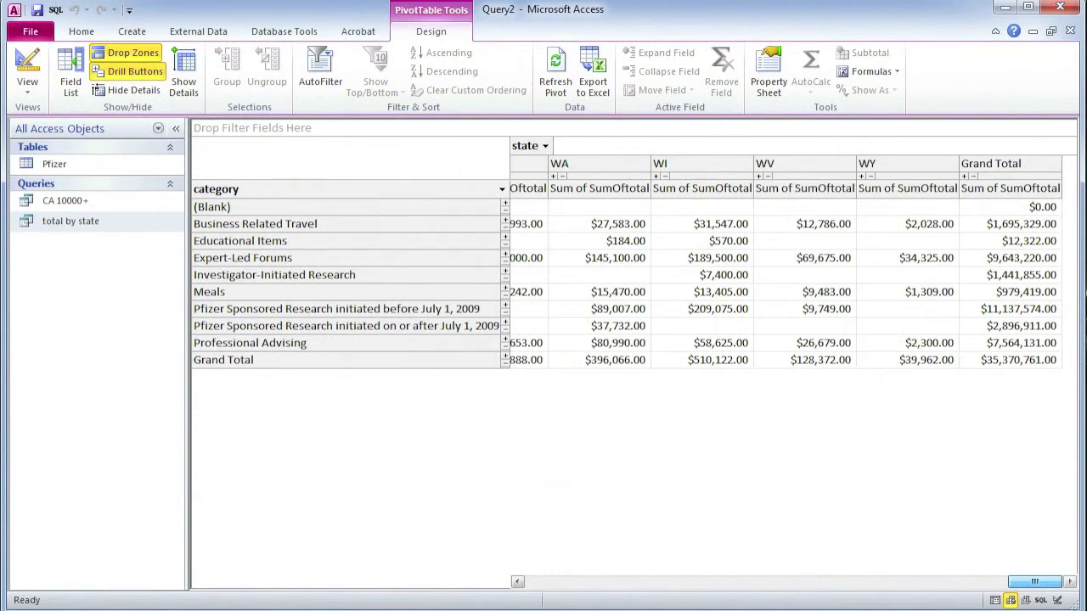
pyautogui.moveTo(1040, 583); pyautogui.dragTo(524, 582)
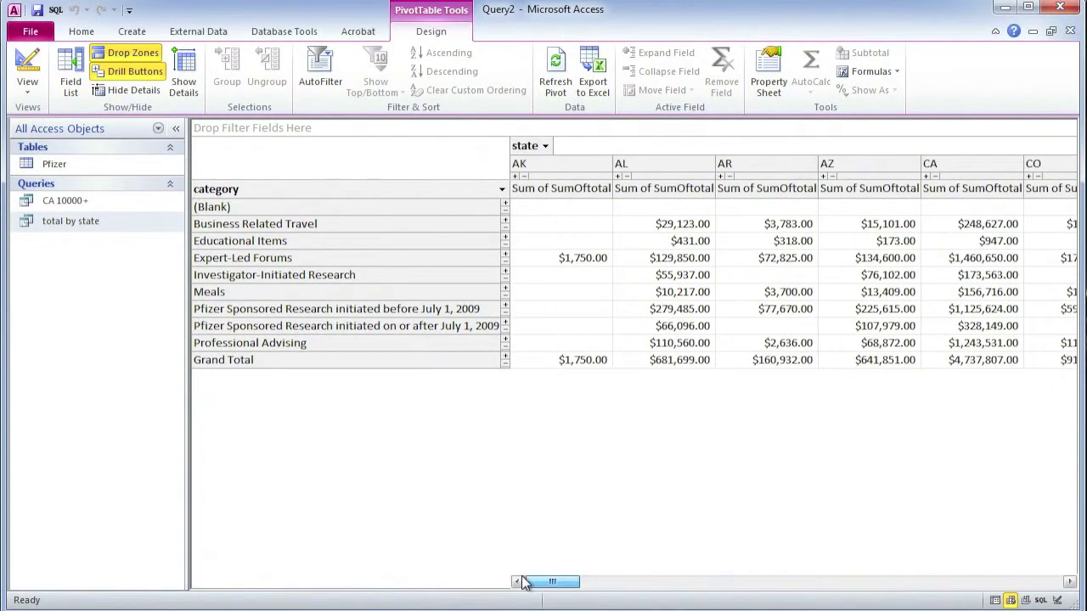